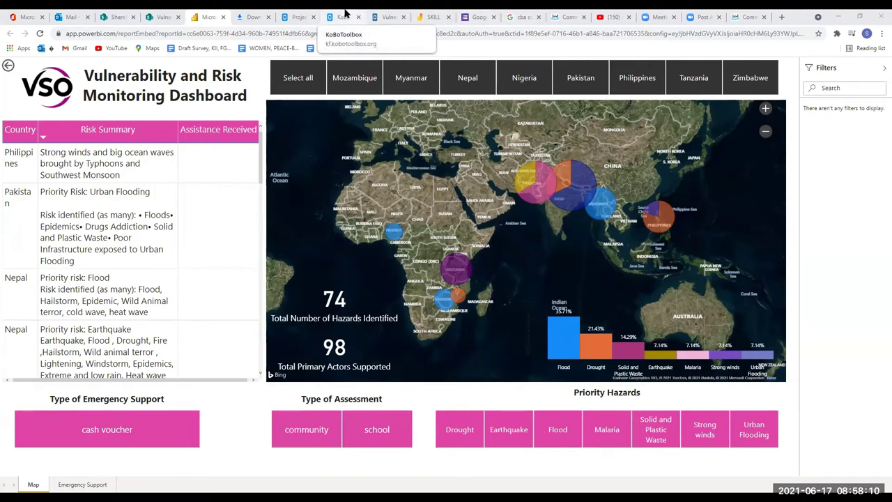
# - Switch to the KoBoToolbox project list and open it in an additional browser tab
pyautogui.click(306, 16)
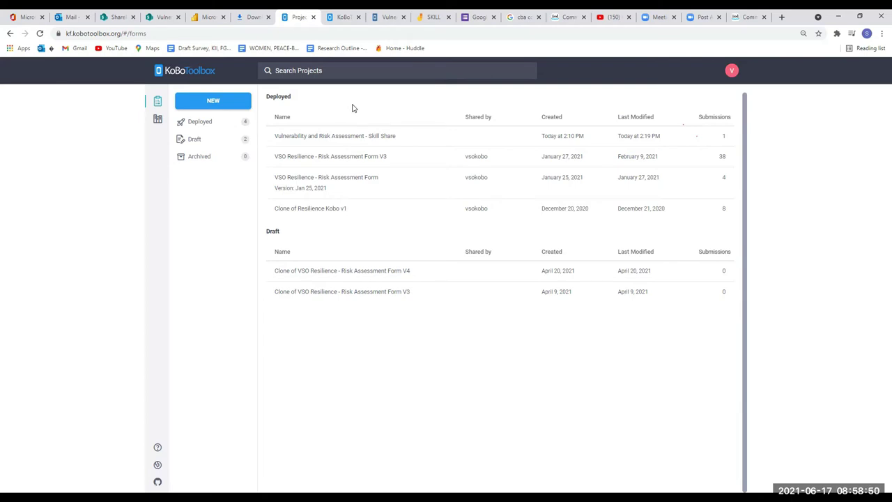
pyautogui.middleClick(180, 72)
pyautogui.click(326, 15)
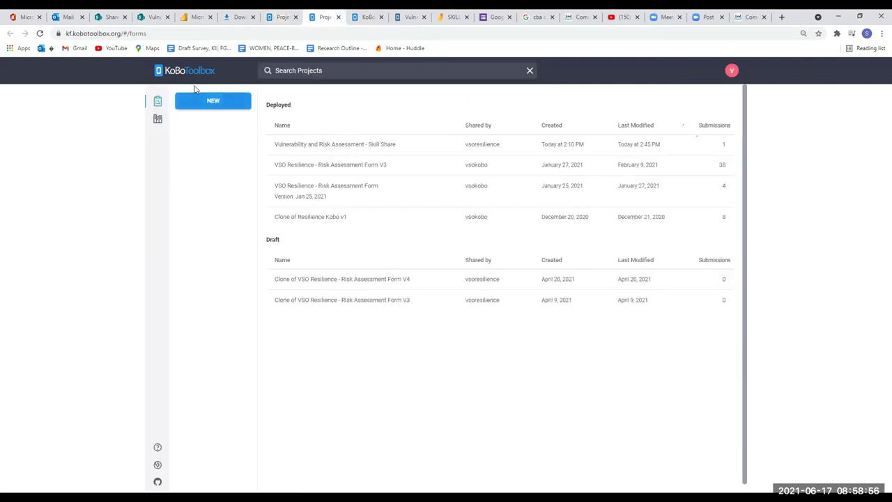
# - Try to reach the KoBoToolbox start page by removing /#/forms from the kf.kobotoolbox.org address
pyautogui.click(882, 33)
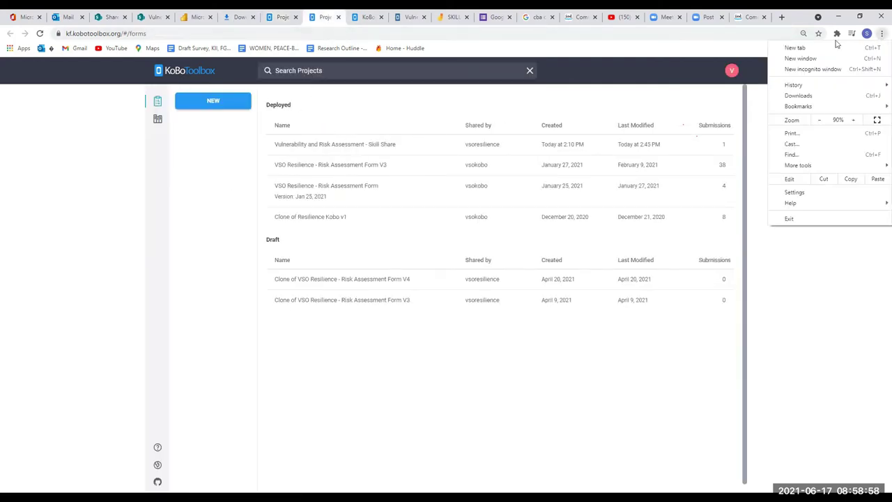
pyautogui.click(235, 34)
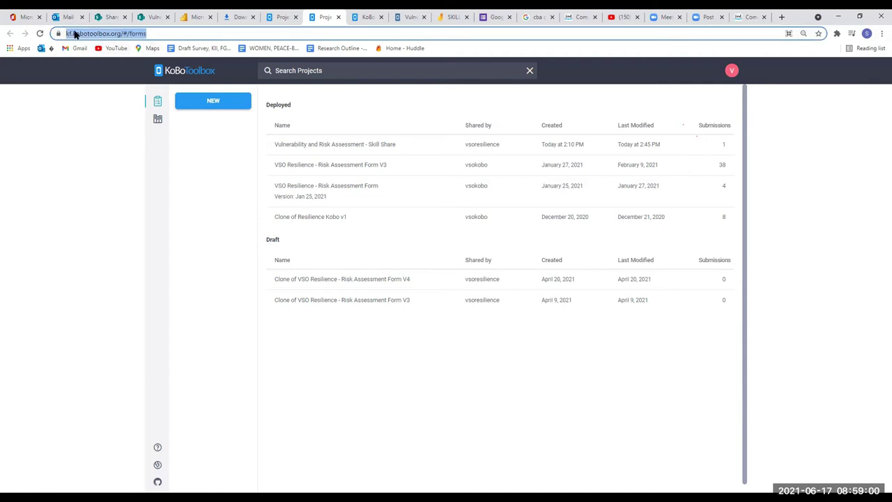
pyautogui.click(127, 34)
pyautogui.moveTo(143, 33); pyautogui.dragTo(227, 36)
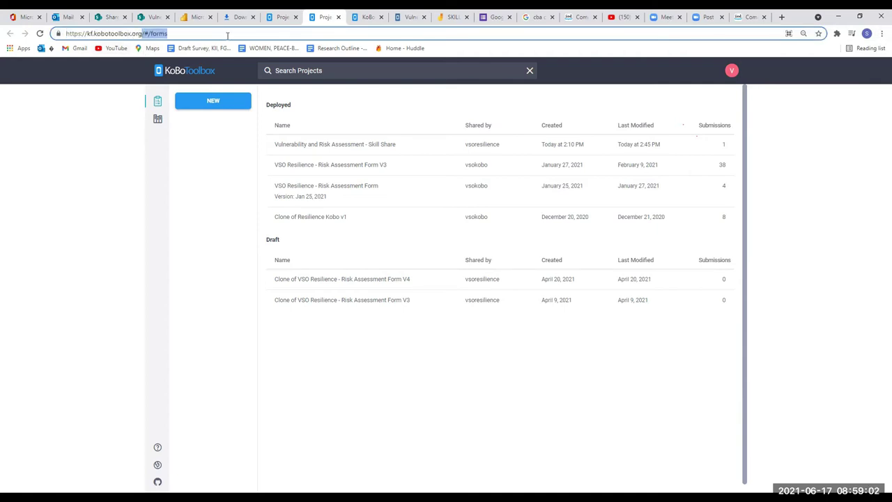
pyautogui.press('BackSpace')
pyautogui.press('Return')
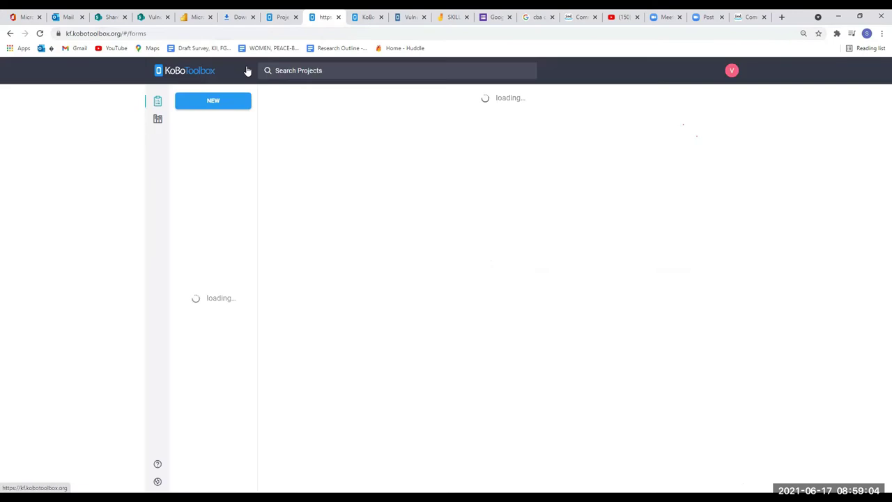
# - Open a new incognito window and bring up the kobotoolbox.org home page in it
pyautogui.click(881, 33)
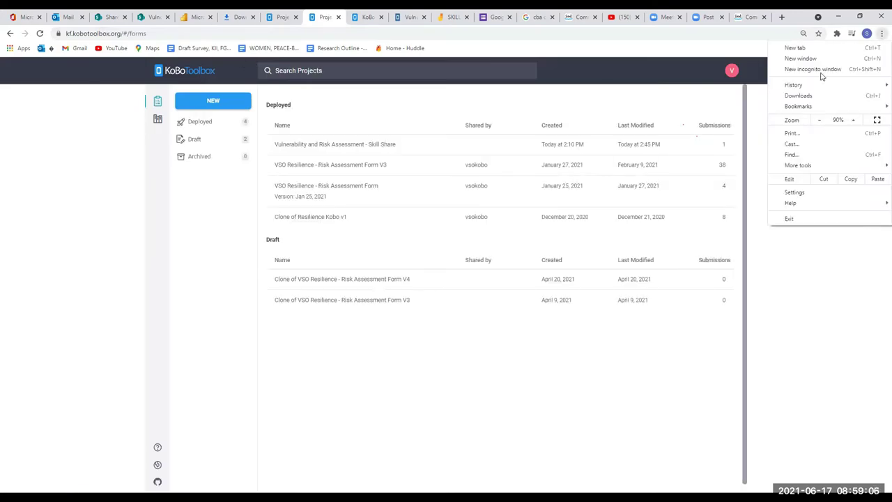
pyautogui.click(823, 75)
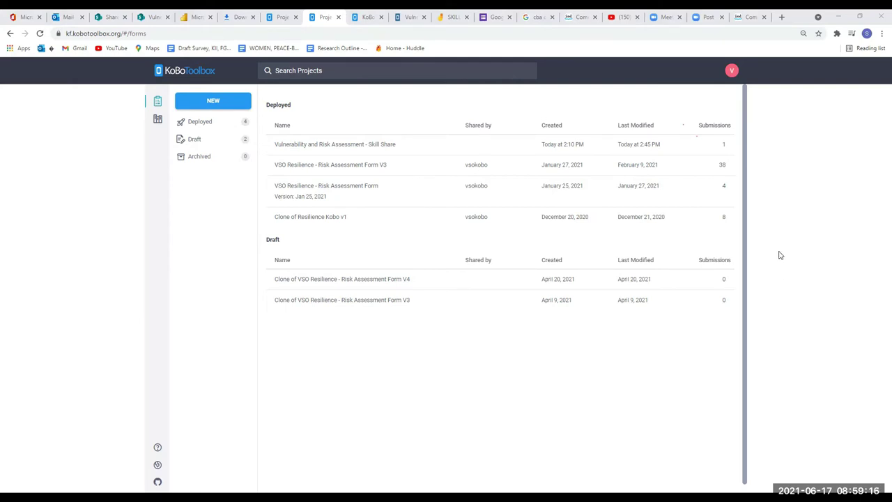
pyautogui.hotkey('alt', 'Tab')
# - Look through the KoBoToolbox home page and examine the account options in its Get Started section
pyautogui.scroll(-1, 878, 132)
pyautogui.scroll(-5, 880, 126)
pyautogui.scroll(6, 871, 209)
pyautogui.scroll(-10, 871, 251)
pyautogui.scroll(-9, 875, 233)
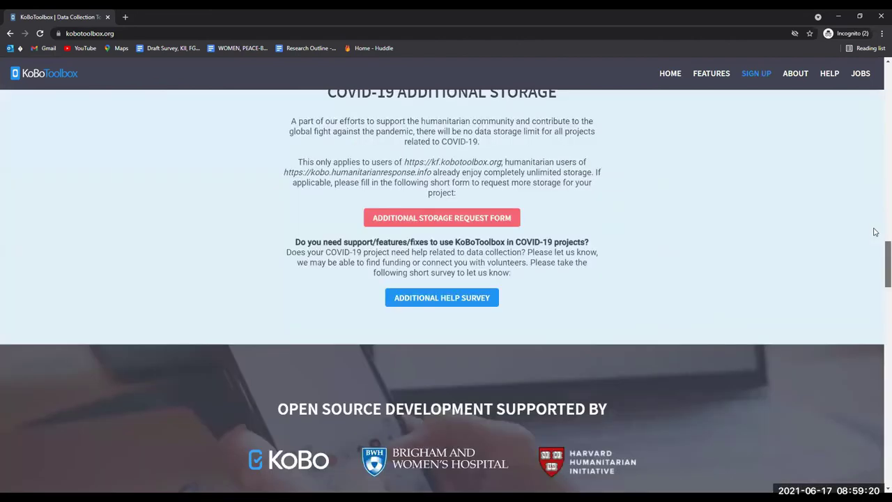
pyautogui.scroll(6, 875, 227)
pyautogui.scroll(1, 875, 225)
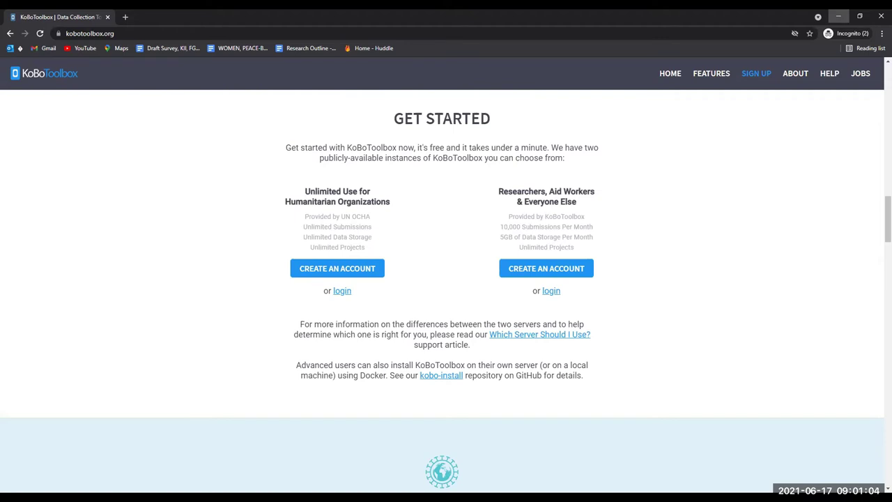
# - Return to the main browser window and log in to KoBoToolbox with the prefilled credentials
pyautogui.click(859, 15)
pyautogui.scroll(5, 512, 230)
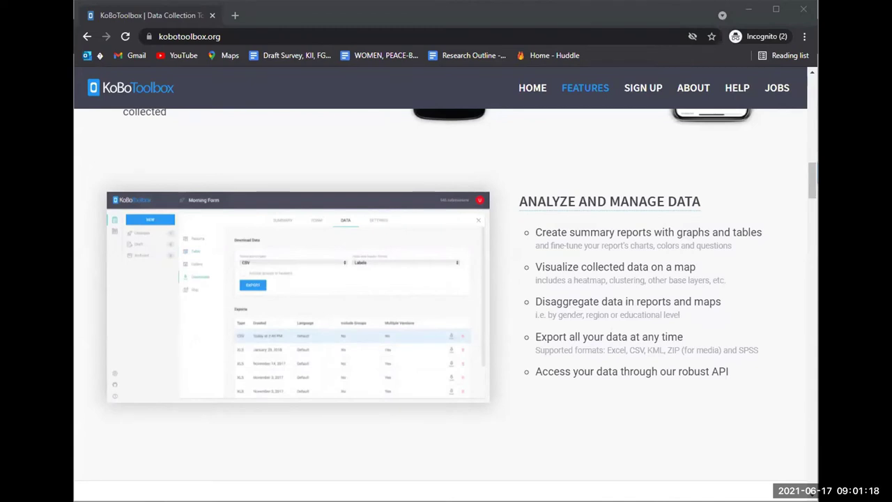
pyautogui.hotkey('alt', 'Tab')
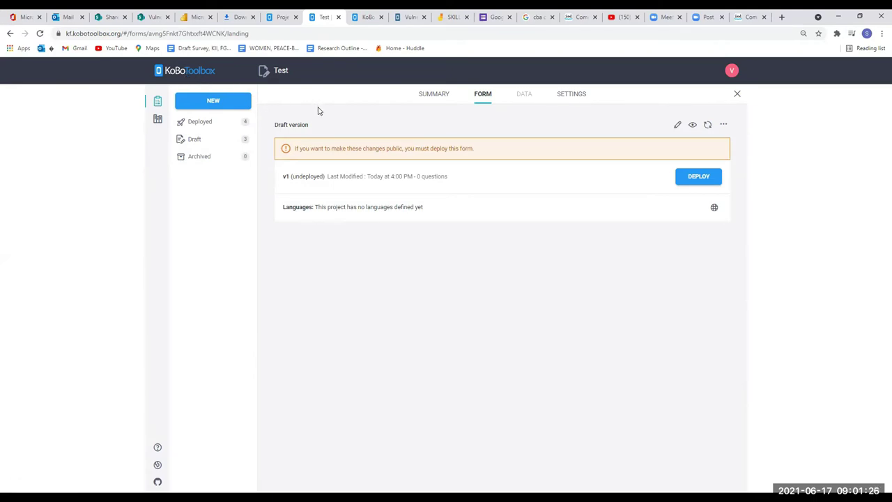
pyautogui.click(200, 75)
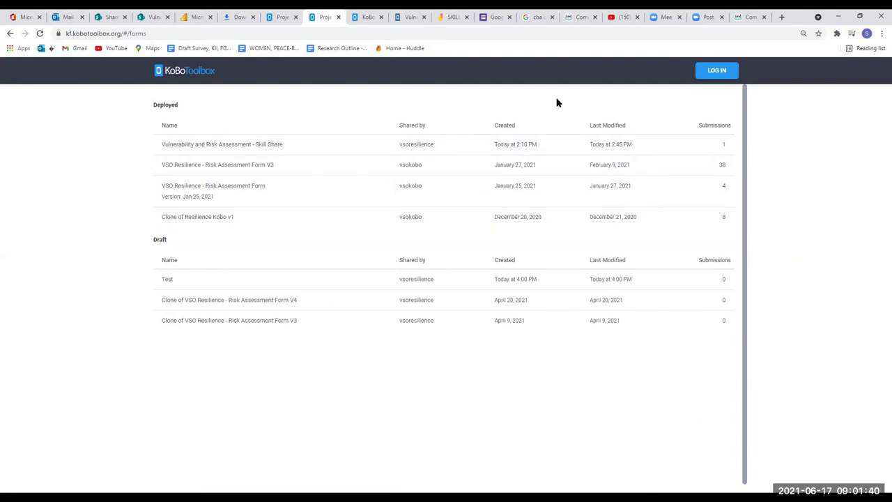
pyautogui.click(719, 71)
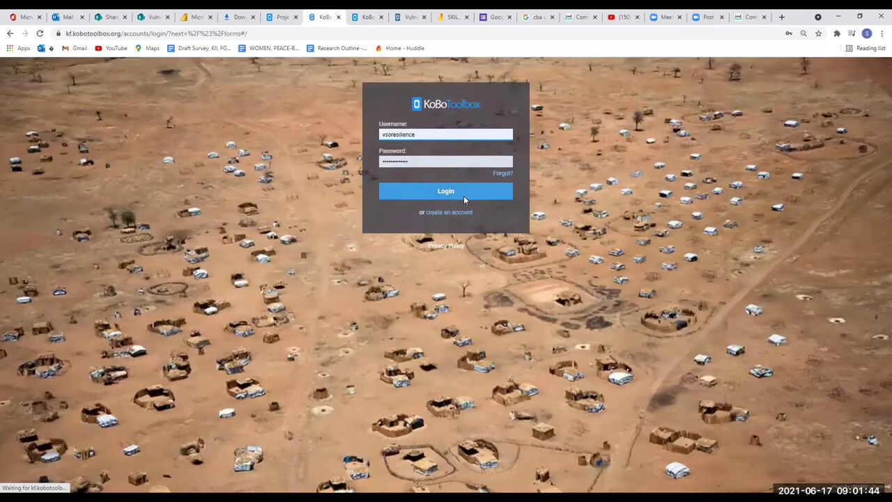
pyautogui.click(463, 195)
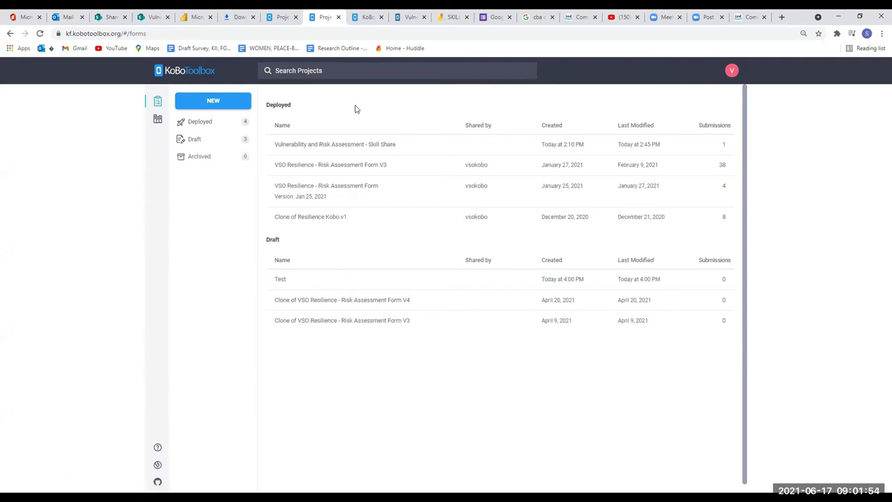
# - Create a new project built from scratch with the name Test
pyautogui.click(218, 101)
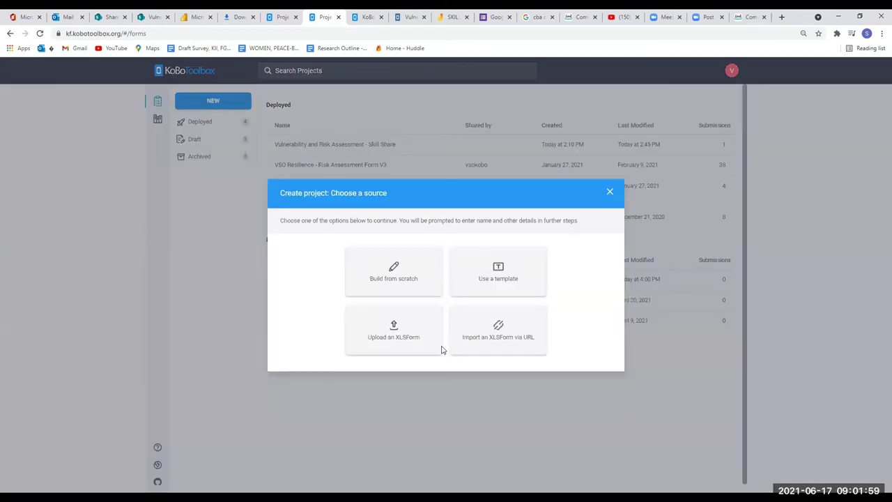
pyautogui.click(394, 281)
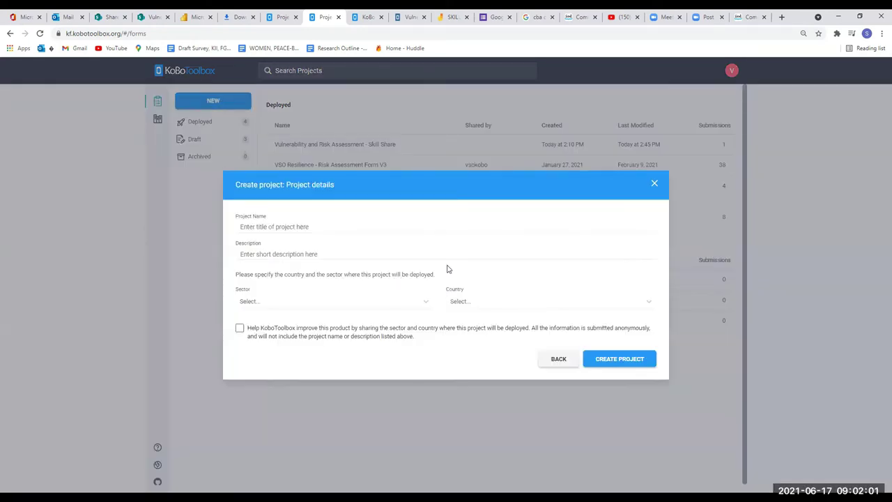
pyautogui.click(347, 226)
pyautogui.write('Test')
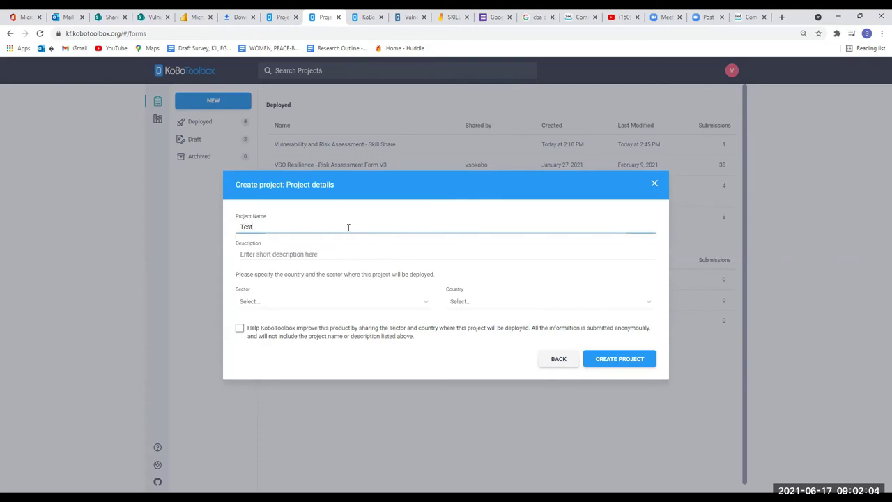
pyautogui.click(627, 358)
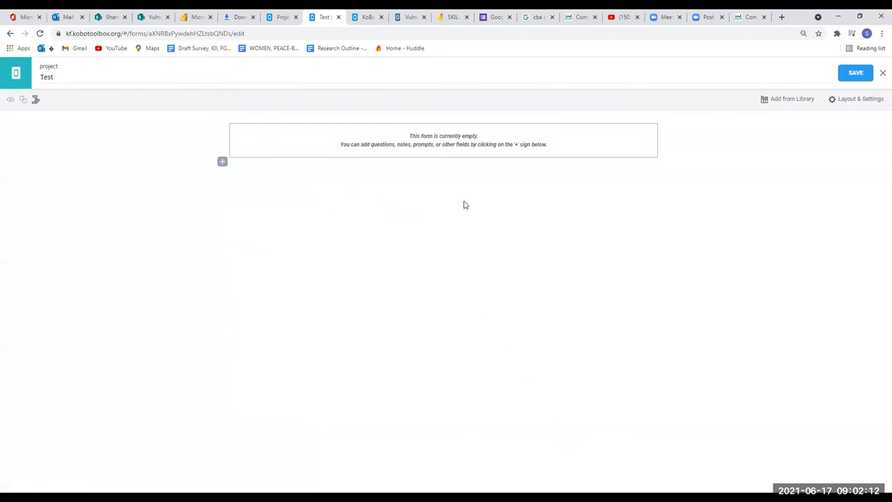
# - Add a question titled "Test qustion" to the empty form, using the Point type
pyautogui.click(222, 163)
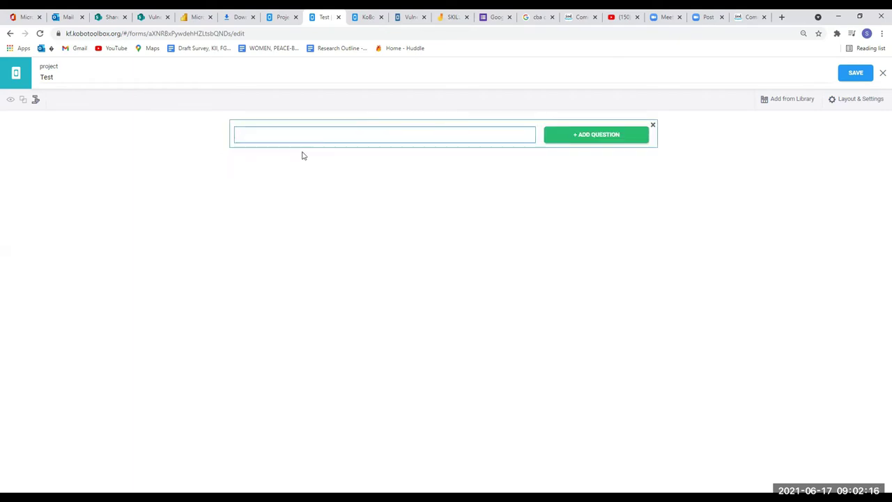
pyautogui.write('Test qustion')
pyautogui.click(592, 140)
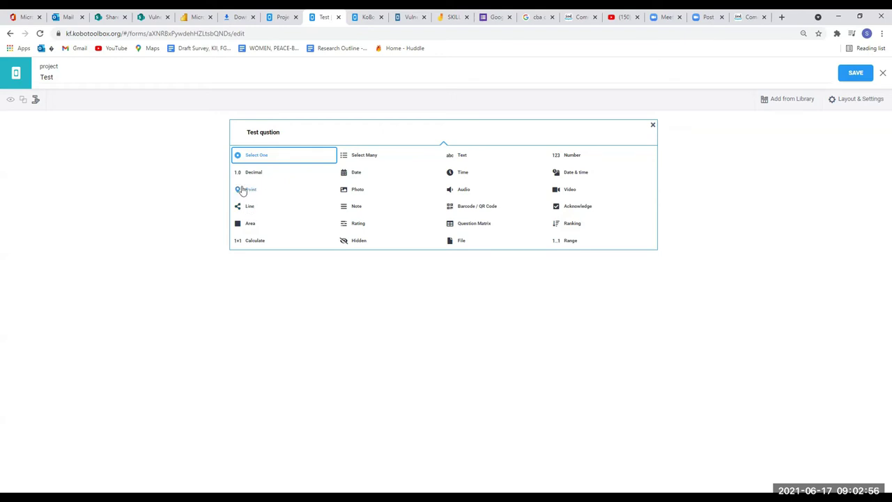
pyautogui.click(248, 191)
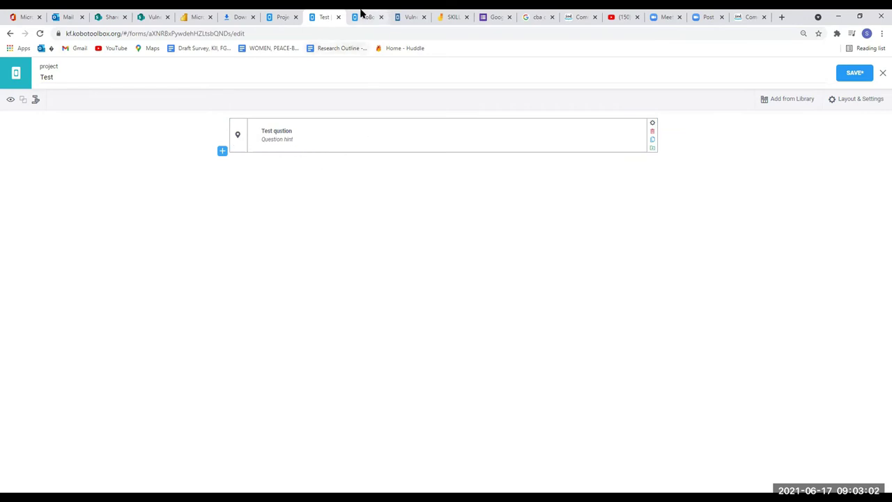
# - Open the form overview of the deployed project Vulnerability and Risk Assessment - Skill Share
pyautogui.click(363, 15)
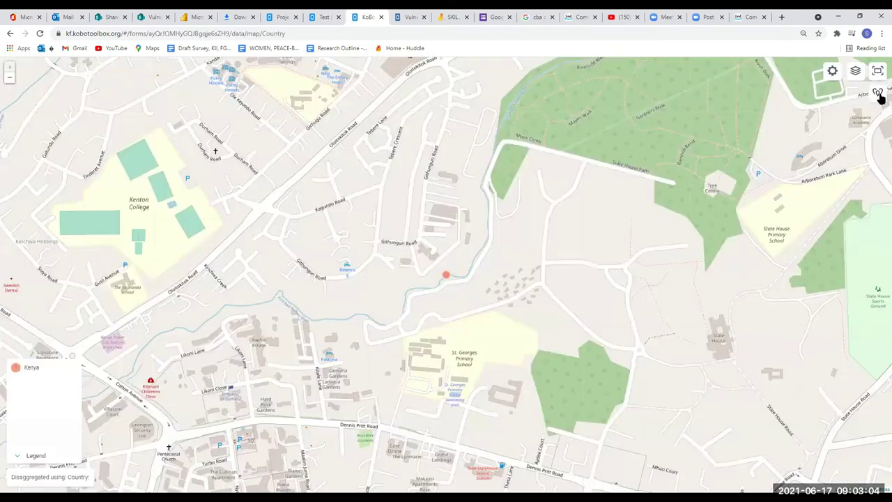
pyautogui.click(279, 16)
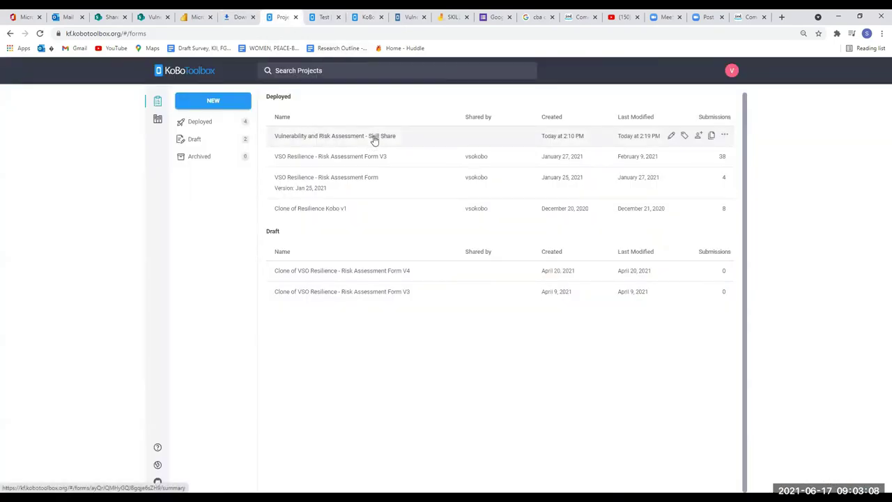
pyautogui.click(416, 139)
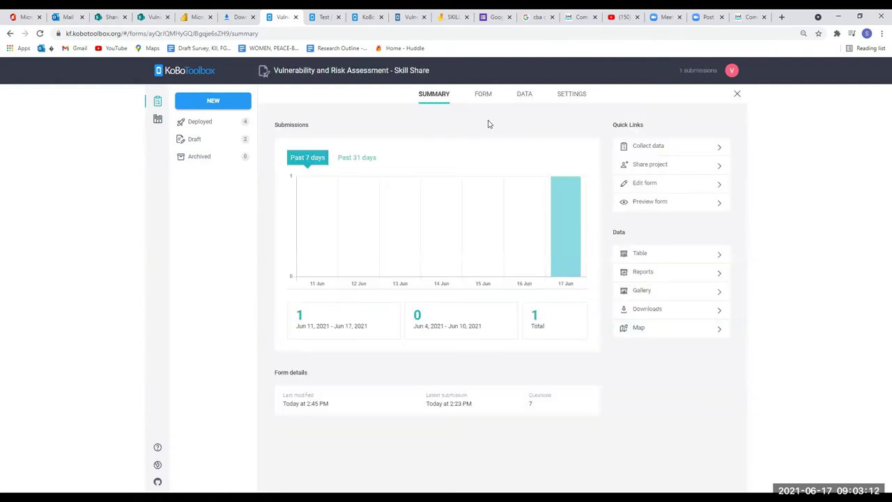
pyautogui.click(481, 95)
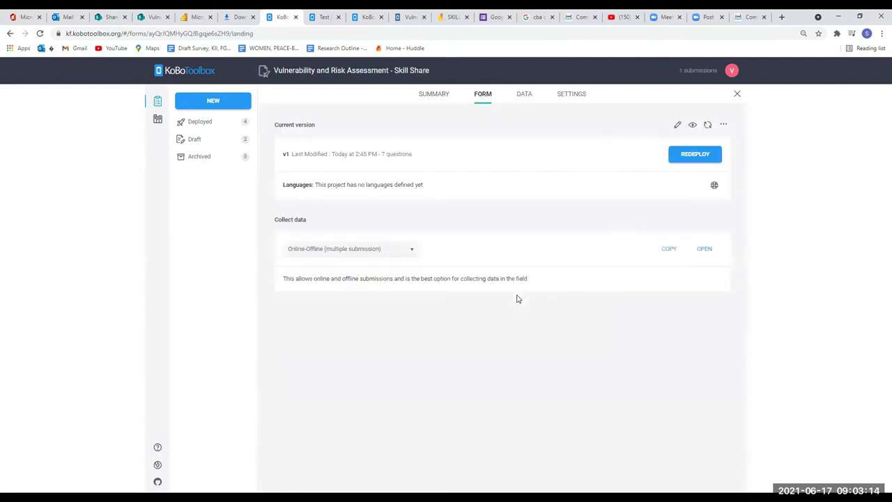
# - Open the Online-Offline (multiple submission) web form and discard its unsaved record
pyautogui.click(703, 249)
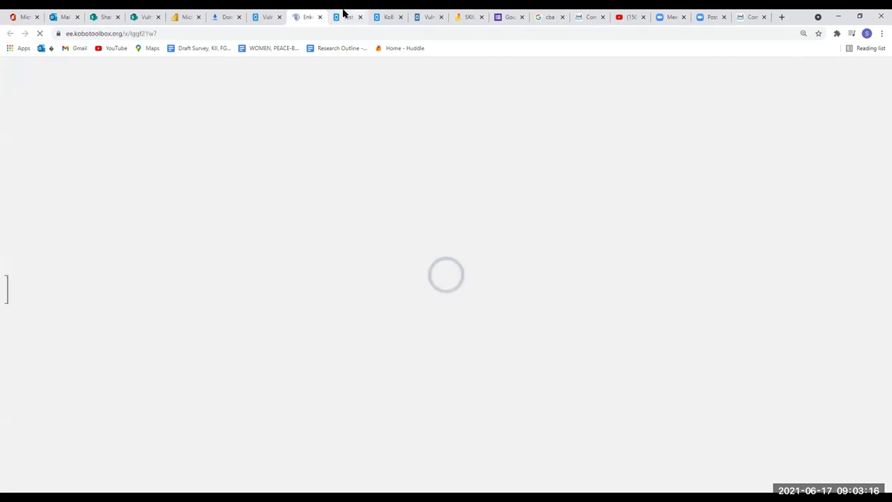
pyautogui.click(346, 17)
pyautogui.click(255, 125)
pyautogui.click(308, 17)
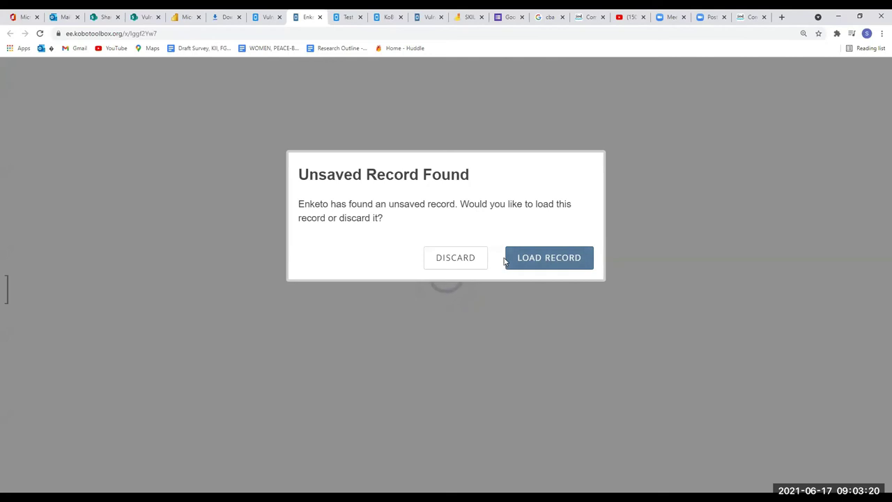
pyautogui.click(441, 263)
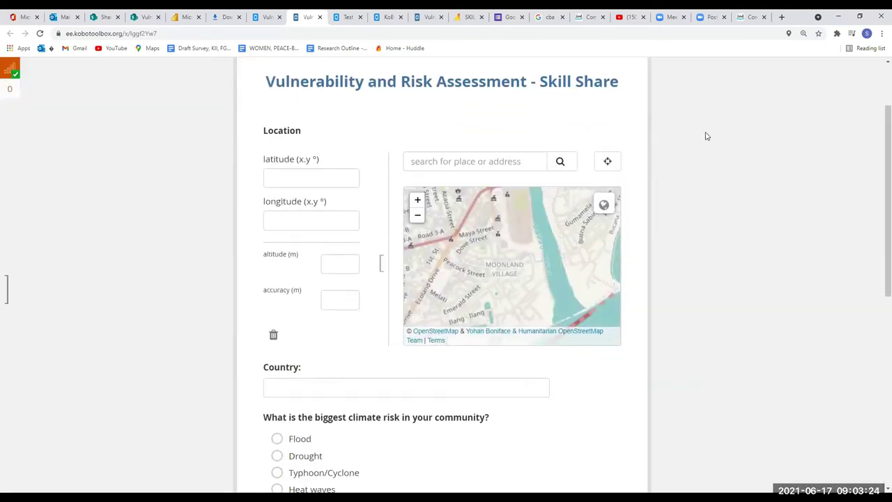
# - Examine the Location question of the web form, including its coordinate fields, place search and map
pyautogui.scroll(3, 603, 223)
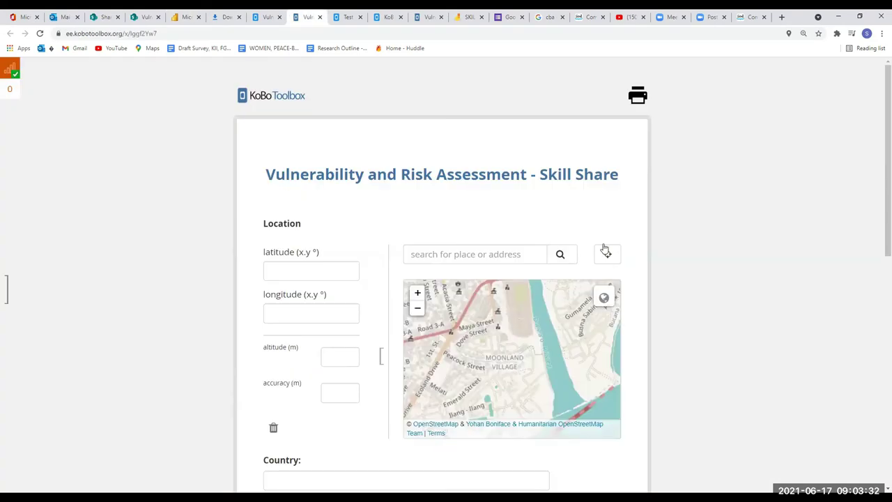
pyautogui.scroll(-1, 476, 214)
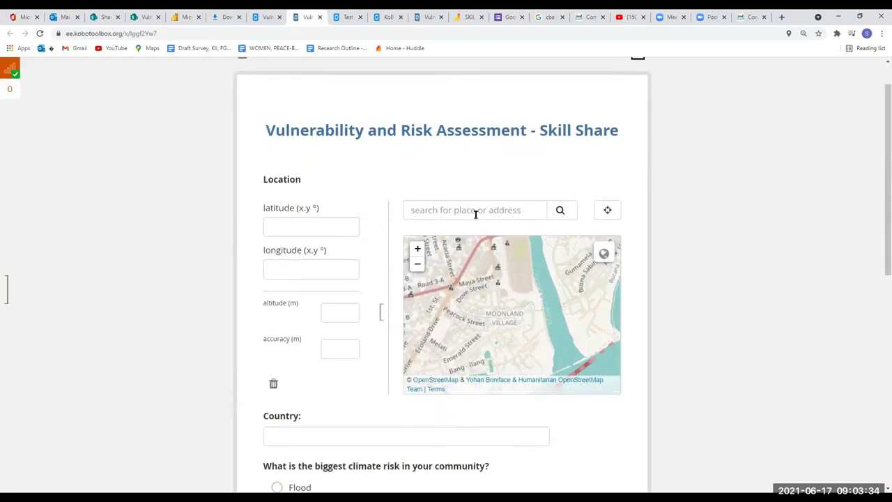
pyautogui.click(191, 33)
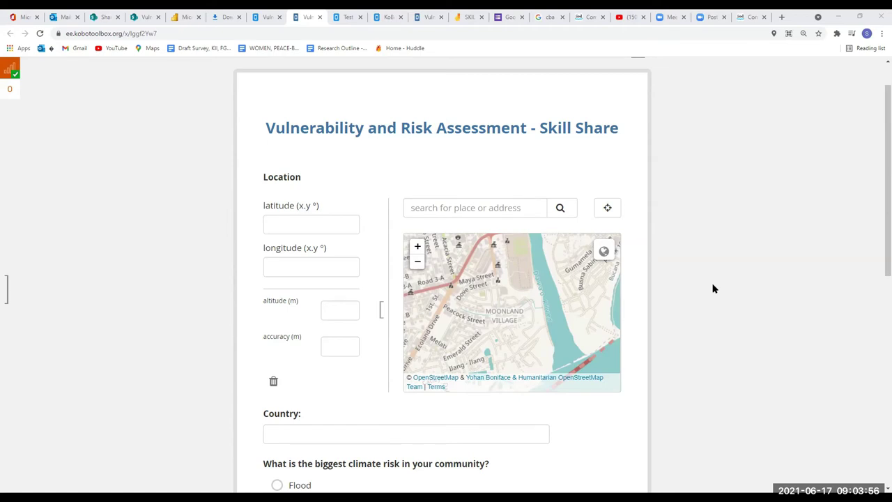
pyautogui.scroll(-1, 713, 289)
pyautogui.scroll(2, 713, 289)
pyautogui.scroll(-2, 713, 289)
pyautogui.scroll(-2, 713, 289)
pyautogui.scroll(4, 713, 289)
pyautogui.scroll(-1, 713, 288)
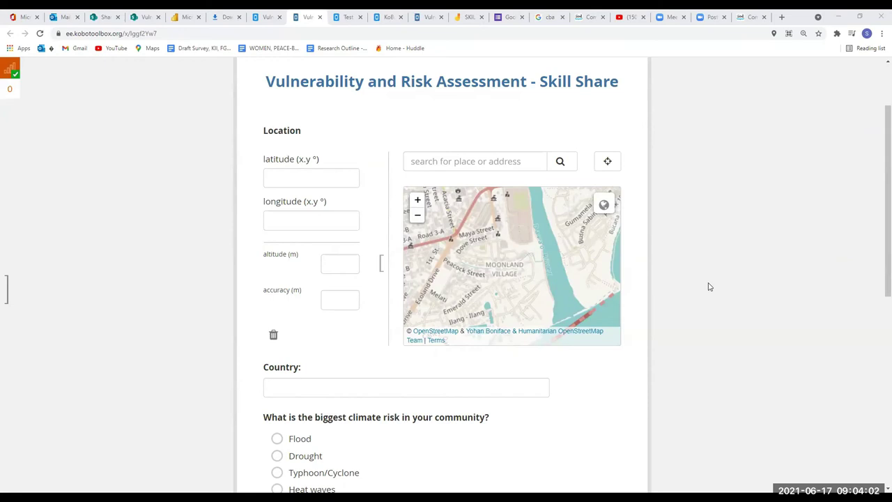
pyautogui.scroll(-2, 707, 286)
pyautogui.scroll(4, 707, 285)
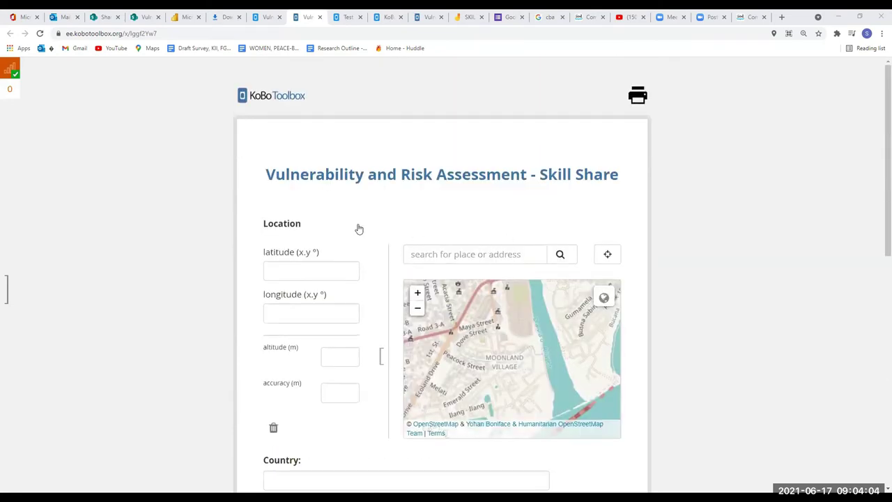
pyautogui.scroll(-1, 258, 232)
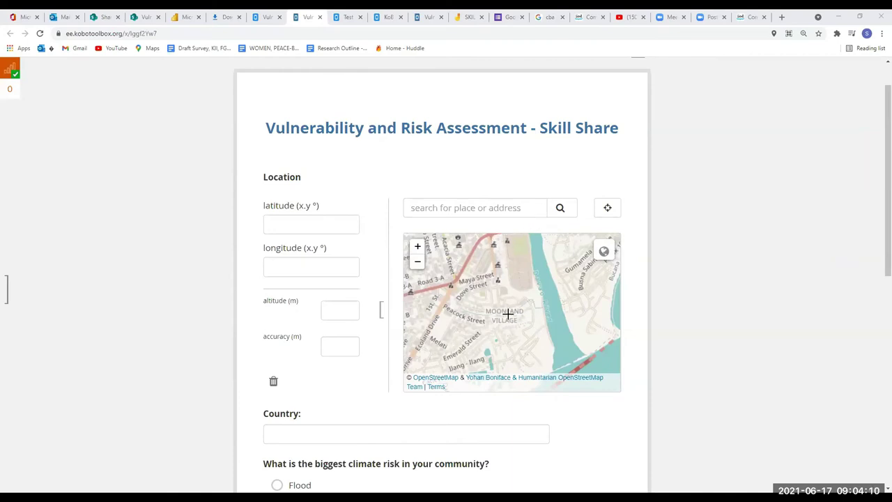
# - Set the Location answer by searching the map for mozambique
pyautogui.click(484, 212)
pyautogui.write('q')
pyautogui.press('BackSpace')
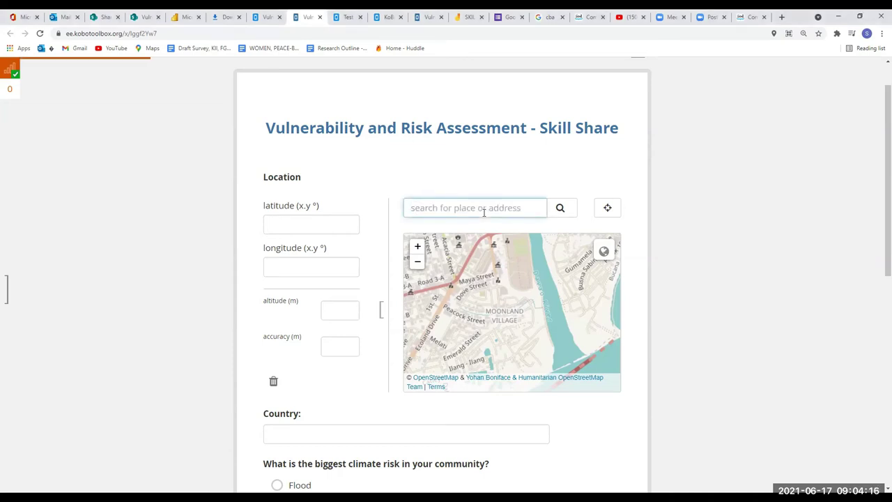
pyautogui.write('mozambiu')
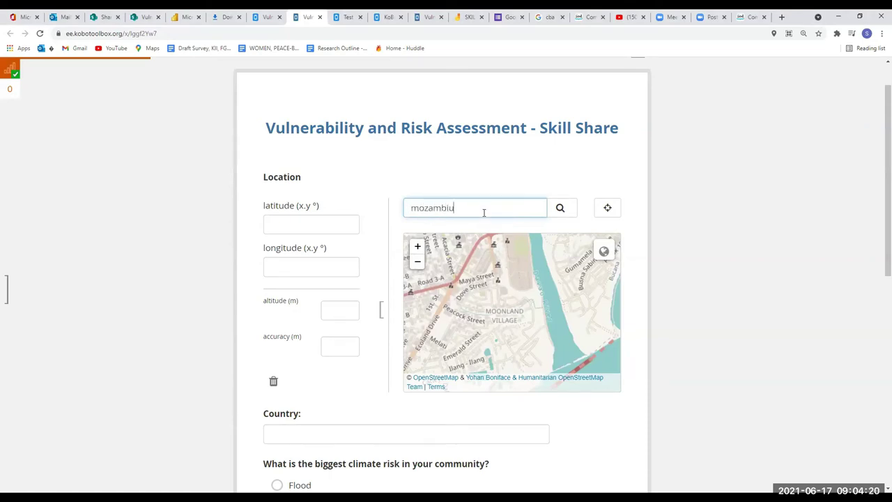
pyautogui.write('que')
pyautogui.press('Return')
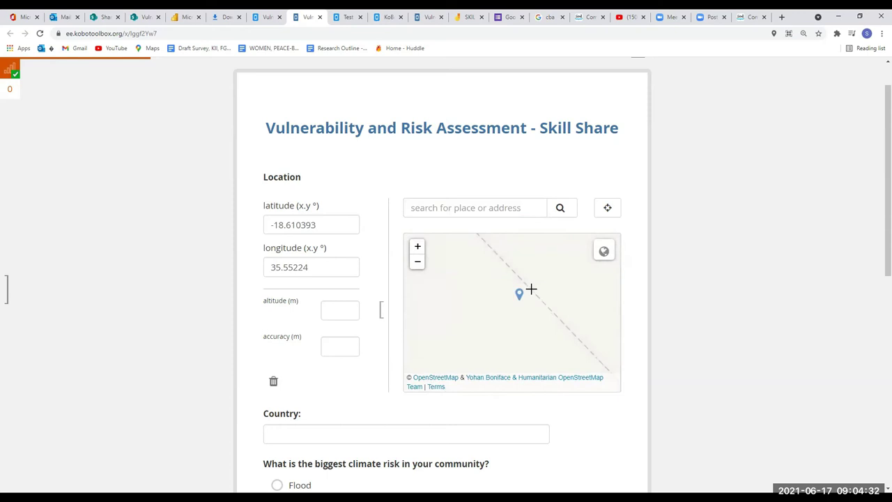
# - Set the Location answer to the current device position and enter Philippines as the country
pyautogui.click(607, 209)
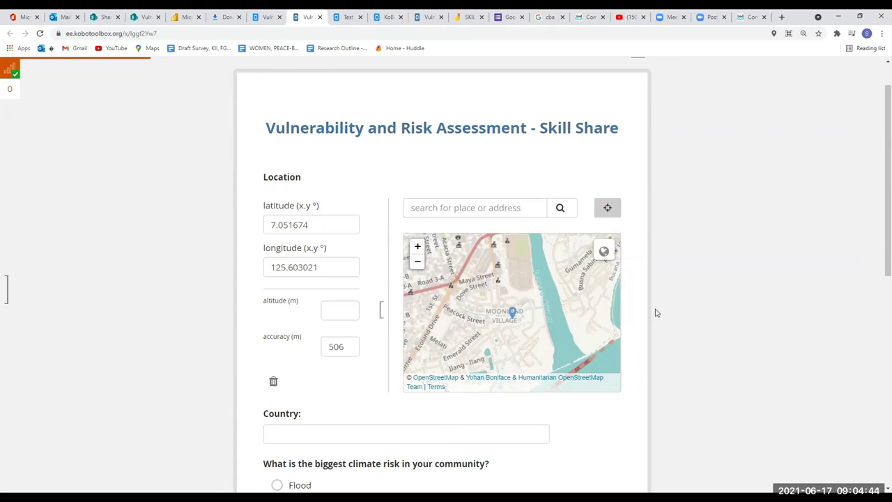
pyautogui.scroll(-2, 635, 299)
pyautogui.scroll(-1, 636, 298)
pyautogui.click(400, 245)
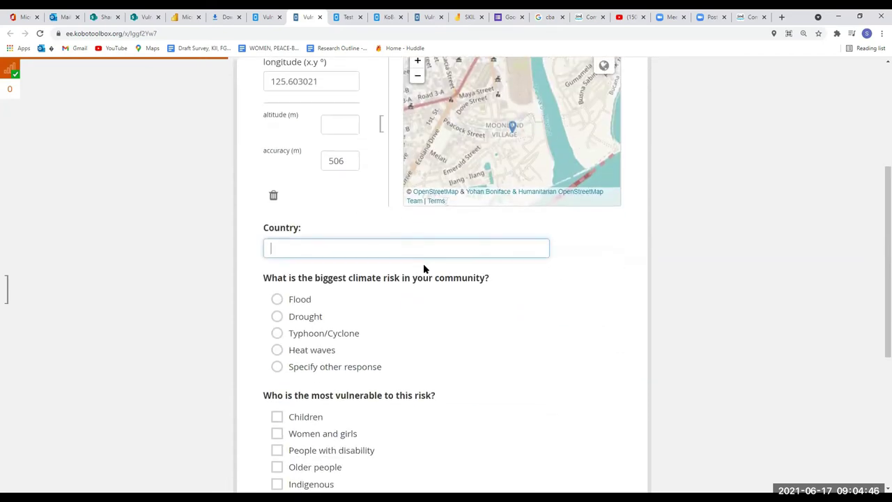
pyautogui.write('Philippines')
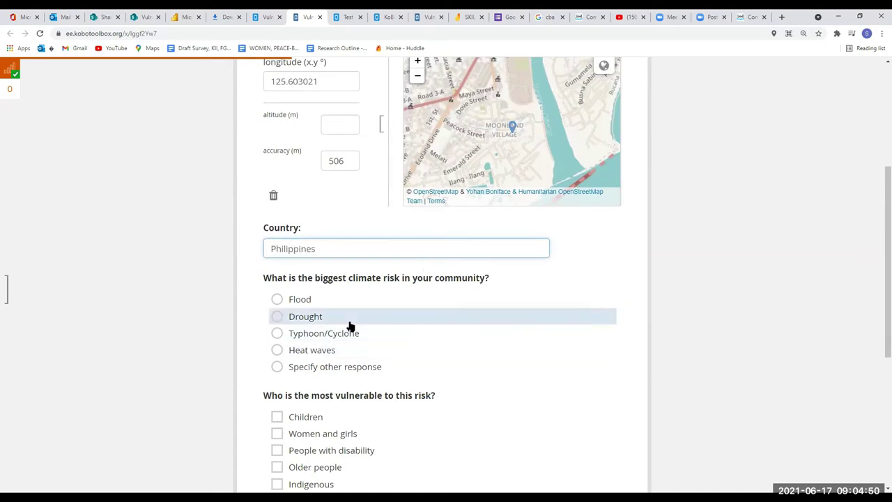
# - Choose Flood as the biggest climate risk and mark Children, Women and girls, and People with disability as the most vulnerable
pyautogui.scroll(-1, 348, 316)
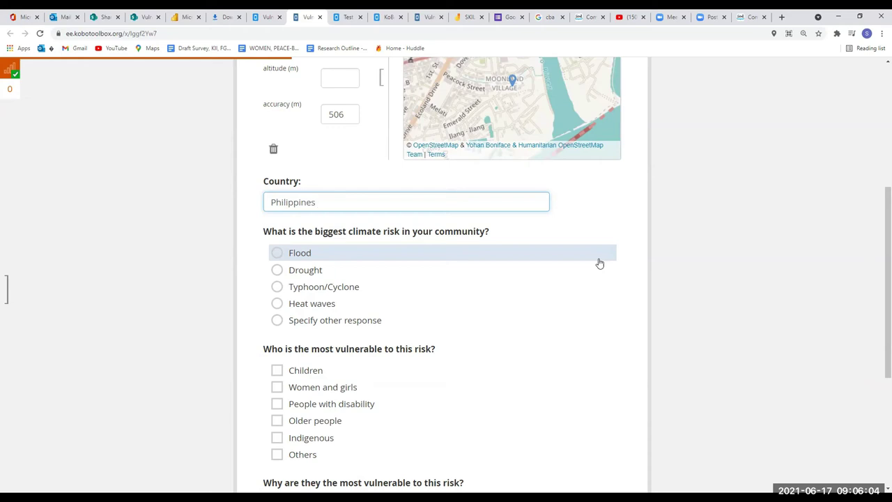
pyautogui.scroll(-1, 462, 243)
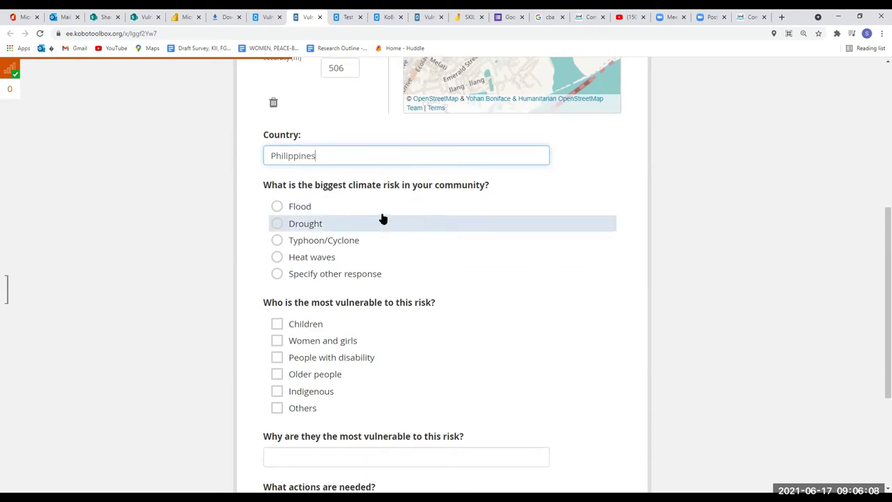
pyautogui.click(294, 208)
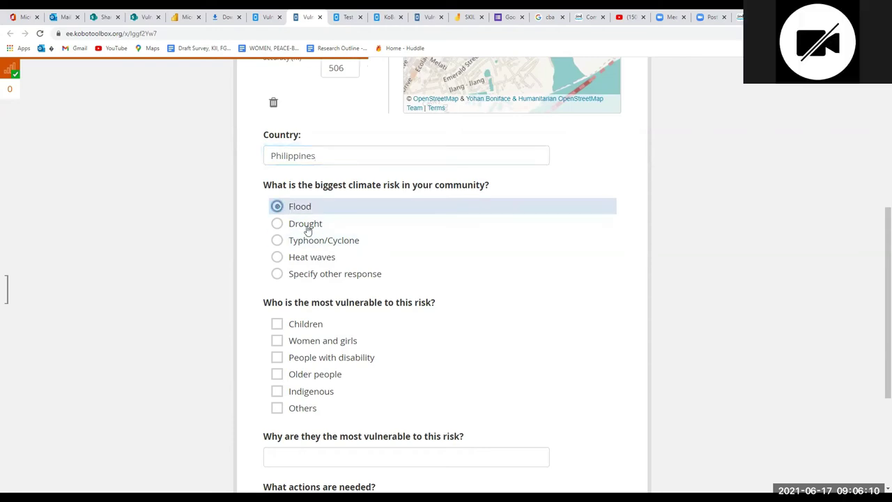
pyautogui.scroll(-2, 362, 253)
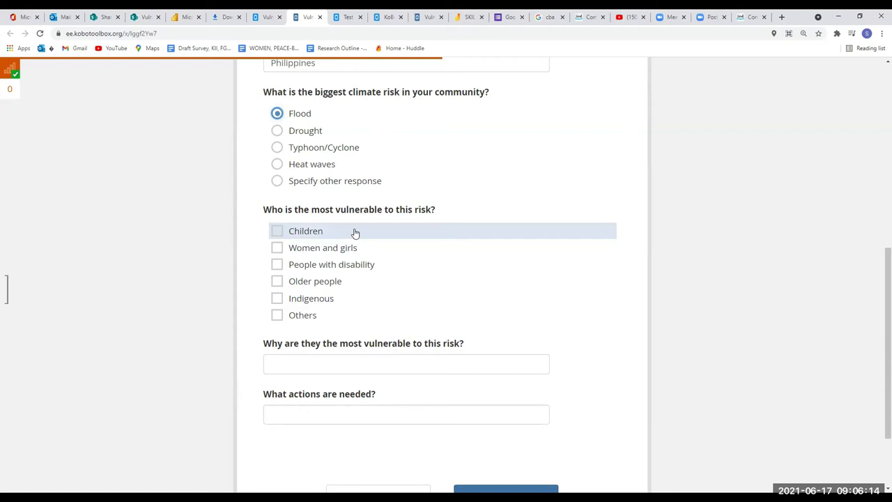
pyautogui.click(277, 231)
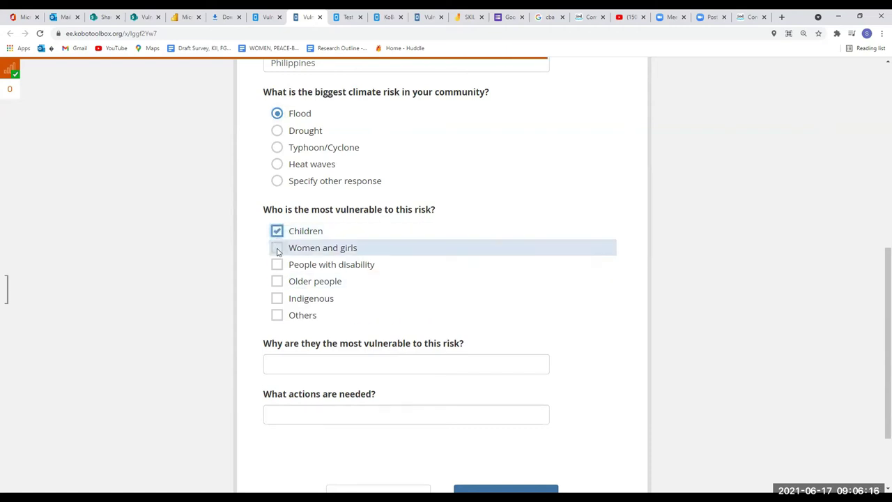
pyautogui.click(277, 248)
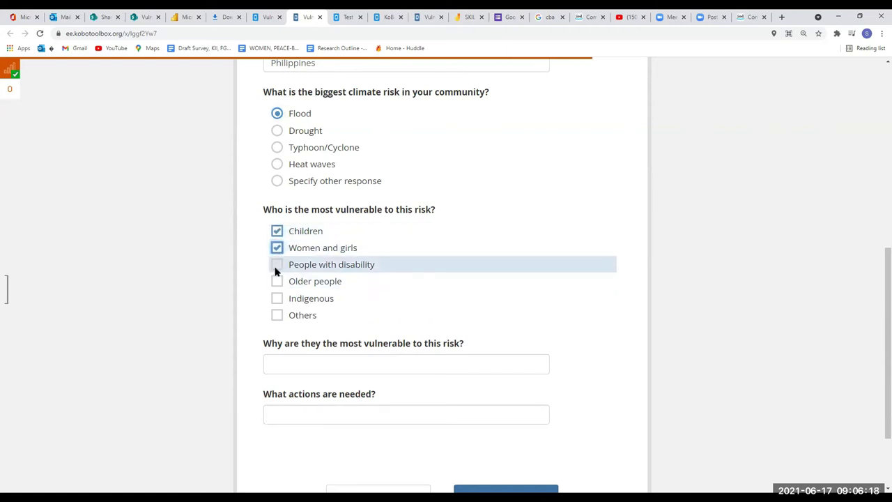
pyautogui.click(276, 266)
# - Answer the vulnerability reason with "Test response" and the needed actions with "Test action", and submit the record
pyautogui.scroll(-2, 392, 478)
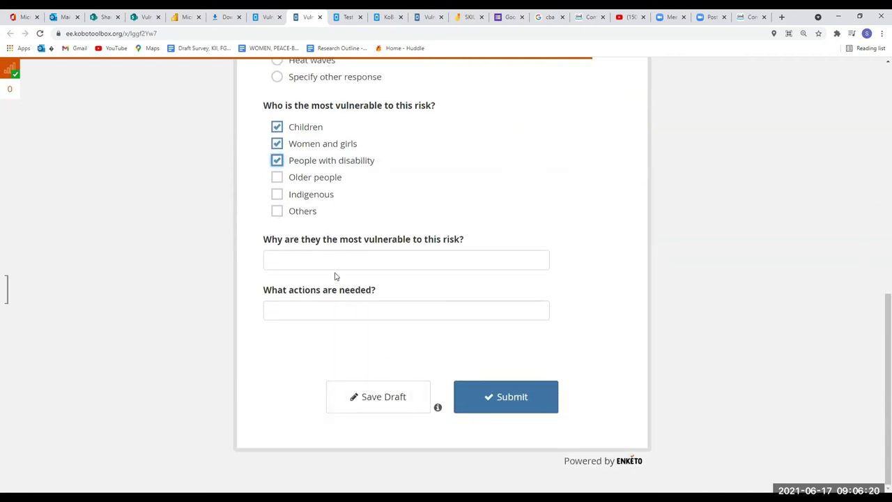
pyautogui.click(322, 256)
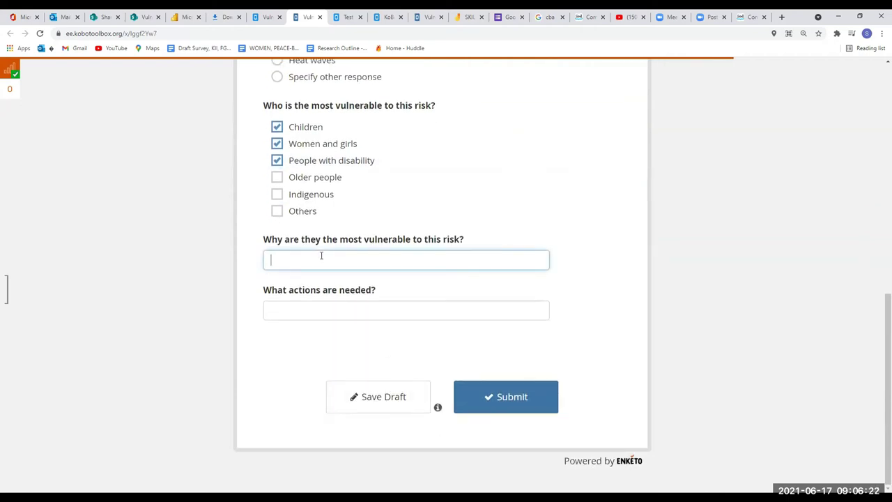
pyautogui.write('Test response')
pyautogui.click(355, 314)
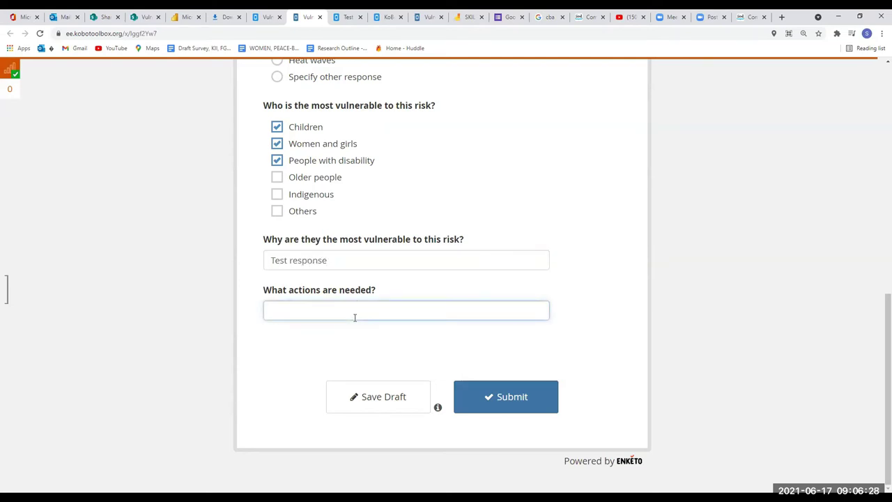
pyautogui.write('Test action')
pyautogui.click(505, 395)
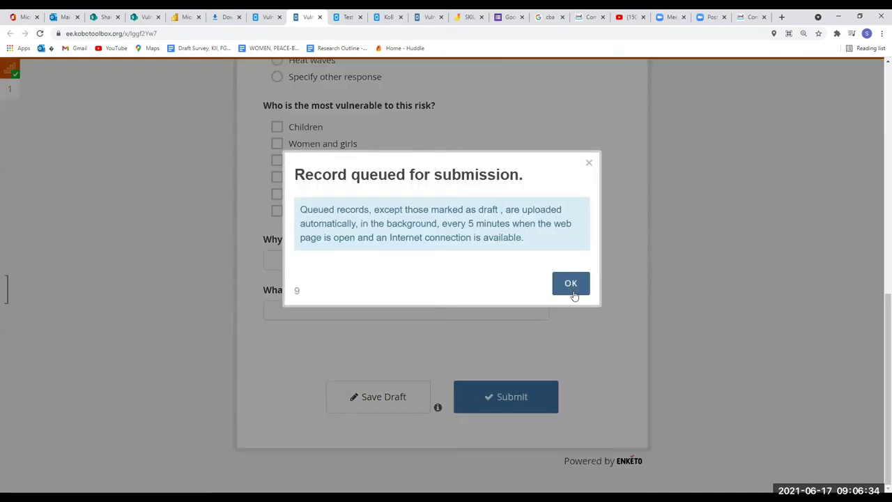
pyautogui.click(570, 285)
# - Return to the reloaded Vulnerability and Risk Assessment - Skill Share project and view its submissions as a table and on the map
pyautogui.scroll(2, 638, 351)
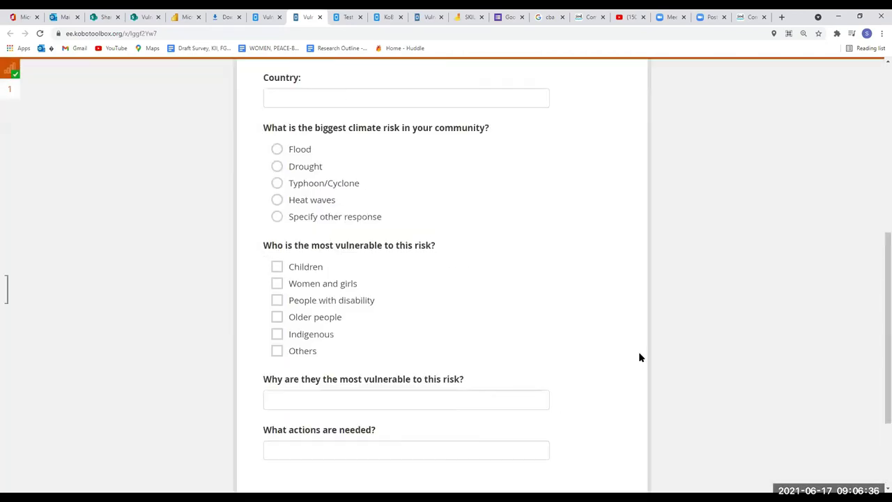
pyautogui.scroll(3, 639, 351)
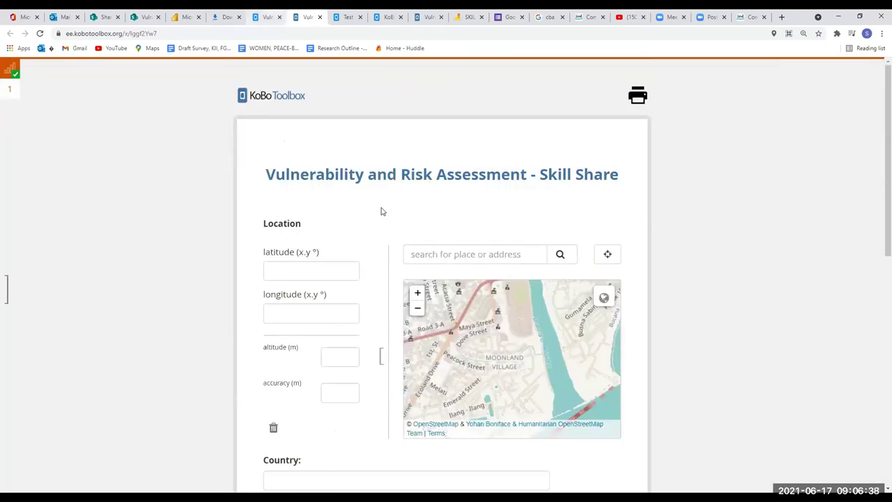
pyautogui.click(266, 17)
pyautogui.click(40, 33)
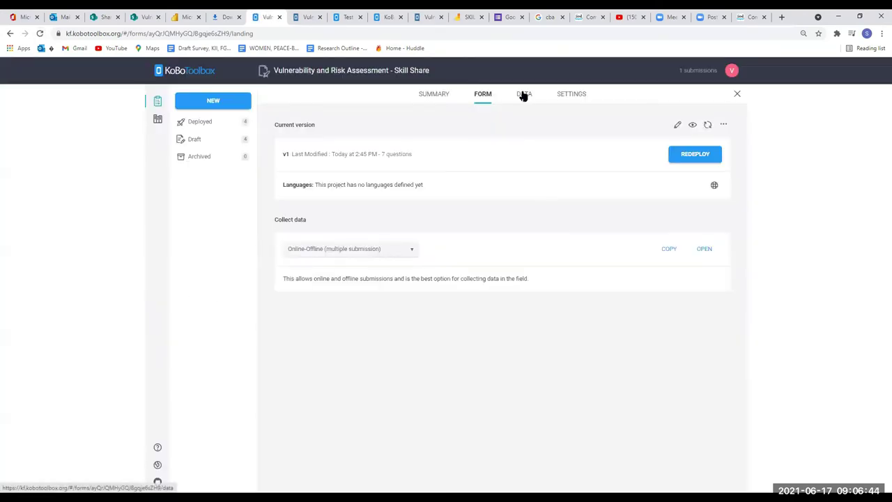
pyautogui.click(192, 123)
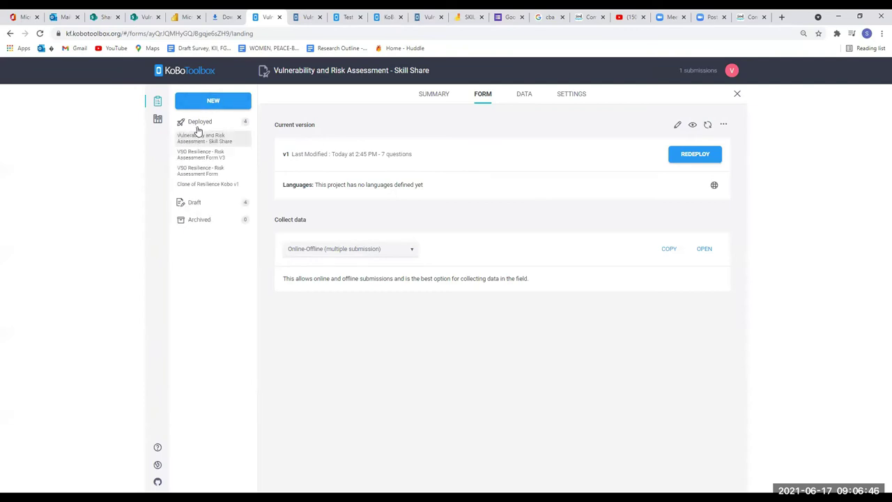
pyautogui.click(209, 142)
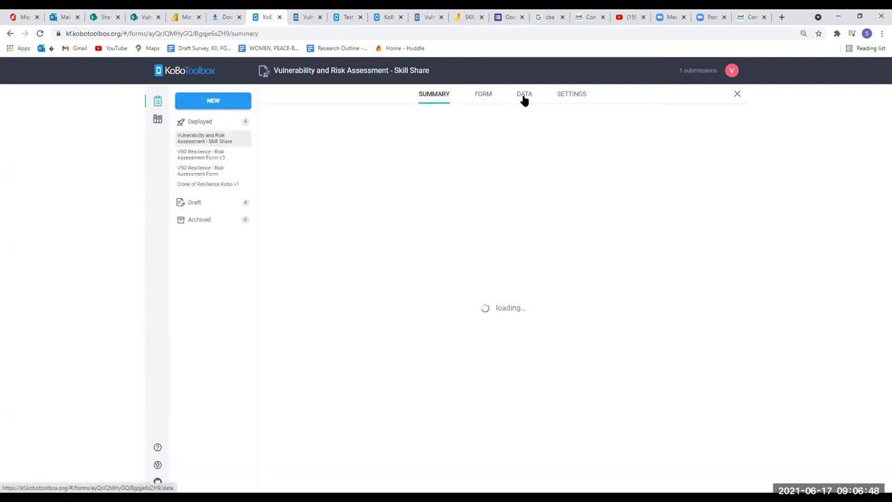
pyautogui.click(524, 98)
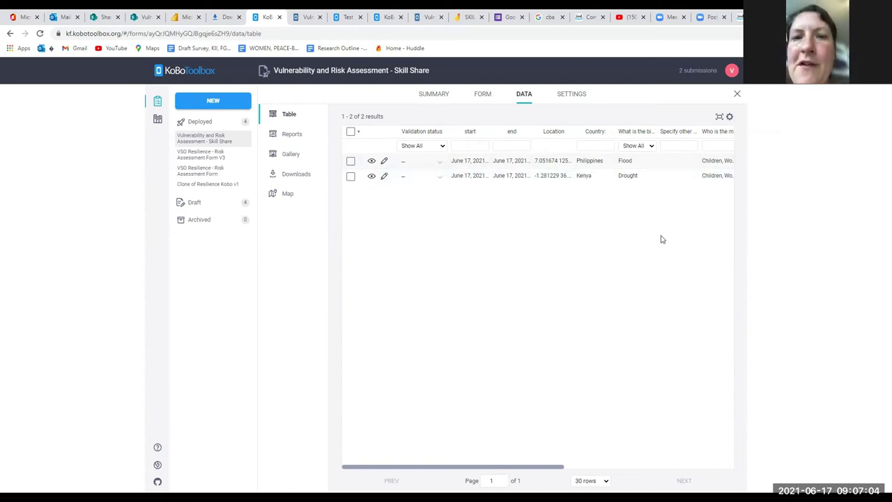
pyautogui.click(283, 197)
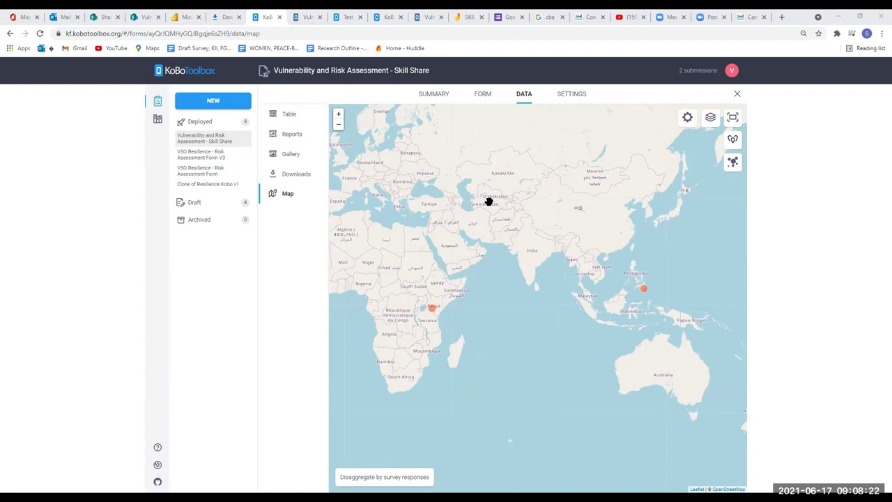
pyautogui.click(40, 34)
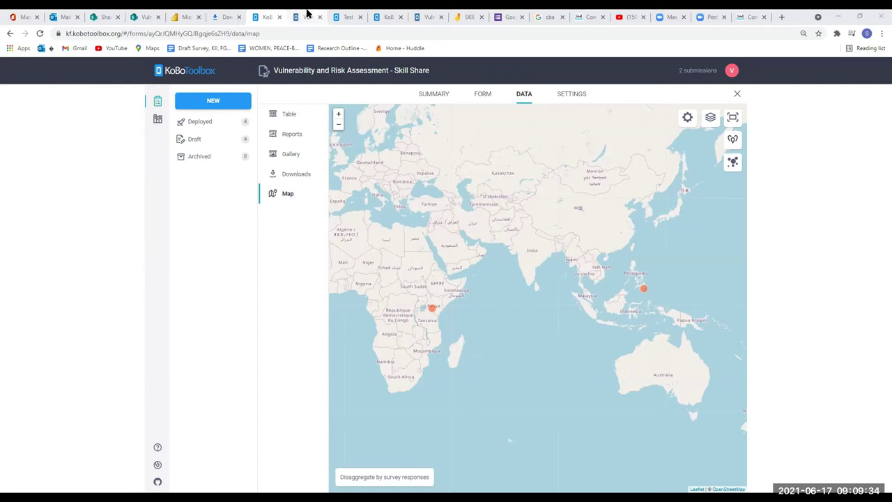
# - Return to the web form, select its web address and open a new incognito window
pyautogui.hotkey('ctrl', 'Tab')
pyautogui.click(163, 34)
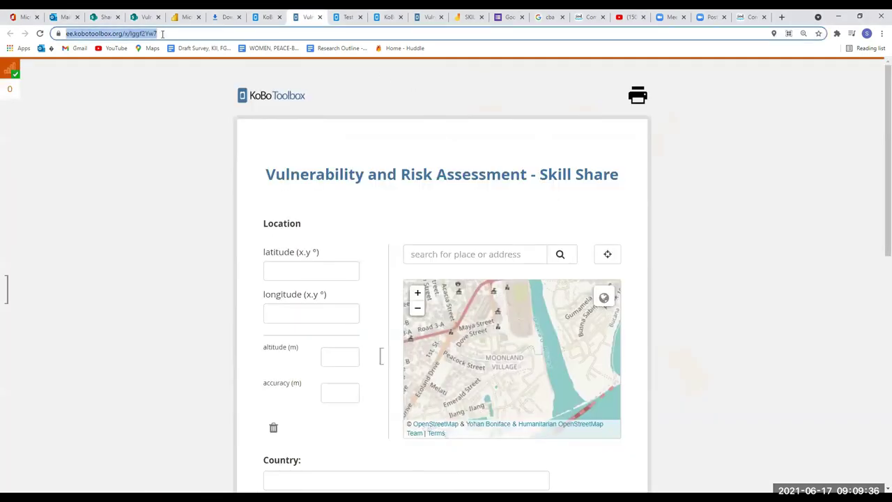
pyautogui.click(881, 34)
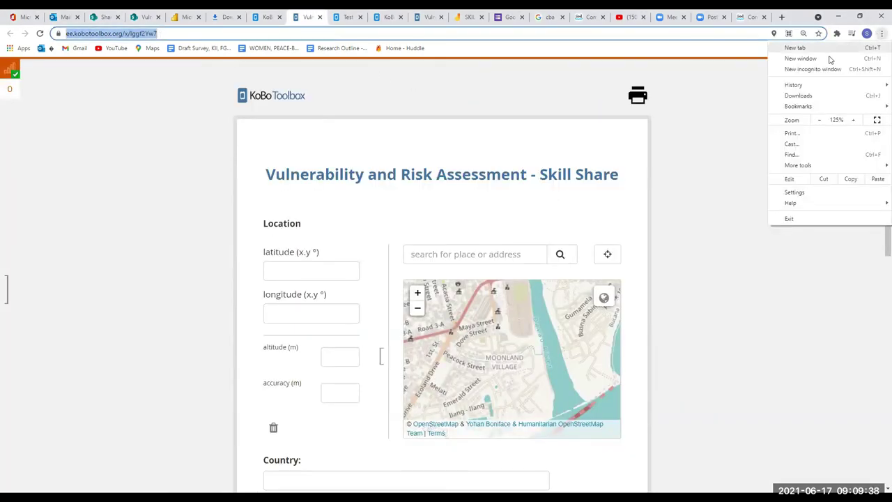
pyautogui.click(825, 70)
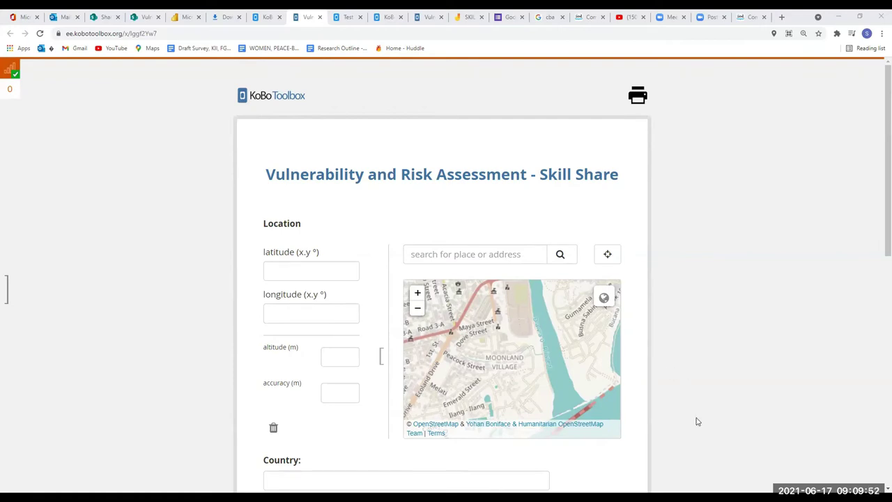
# - Examine the submission locations on the project's data map, from the points around India out to the world view
pyautogui.click(263, 19)
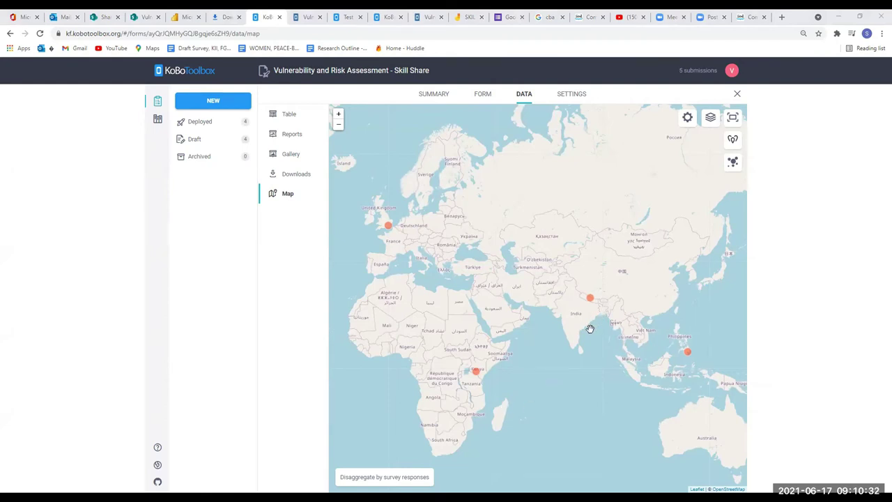
pyautogui.click(338, 115)
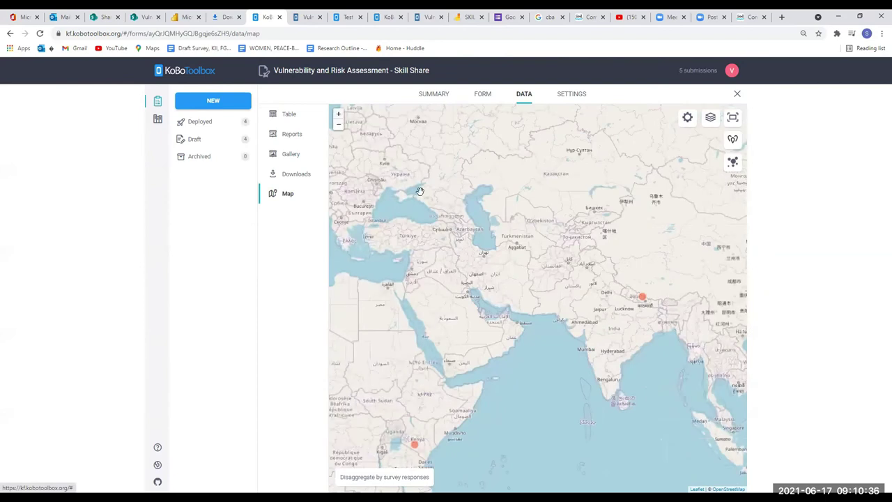
pyautogui.scroll(1, 597, 287)
pyautogui.scroll(3, 550, 285)
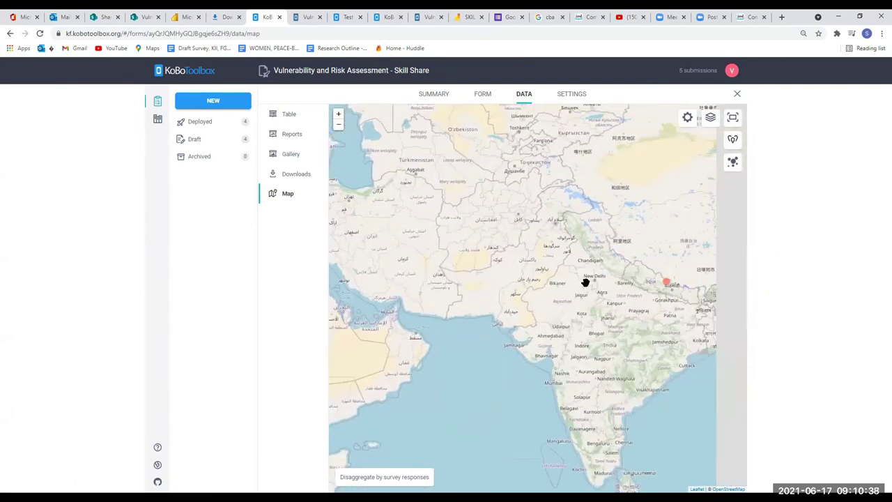
pyautogui.click(339, 113)
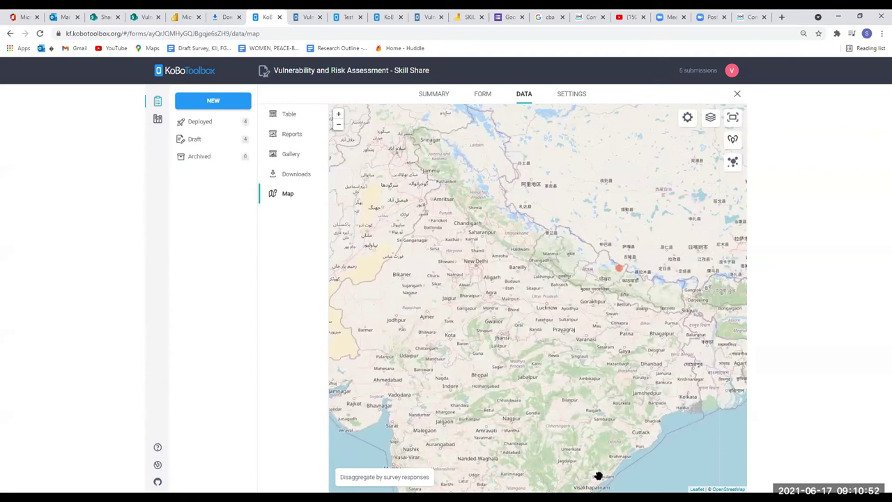
pyautogui.click(338, 126)
pyautogui.click(339, 126)
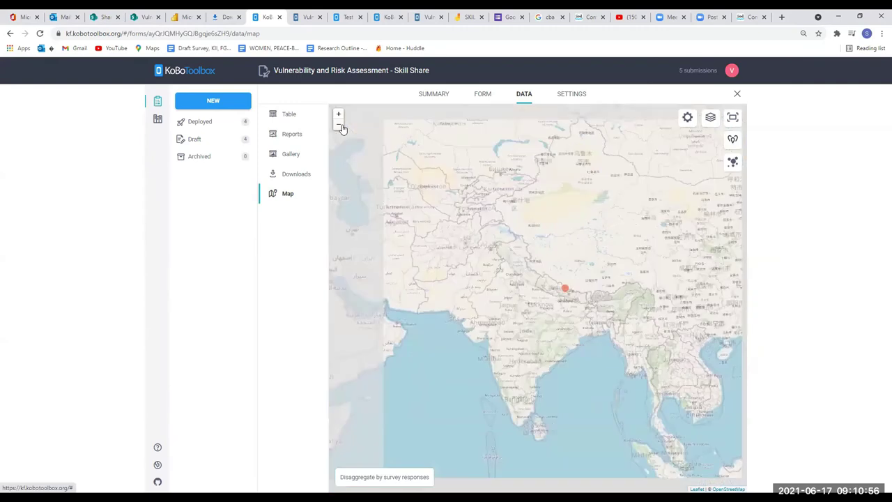
pyautogui.click(339, 125)
pyautogui.click(338, 126)
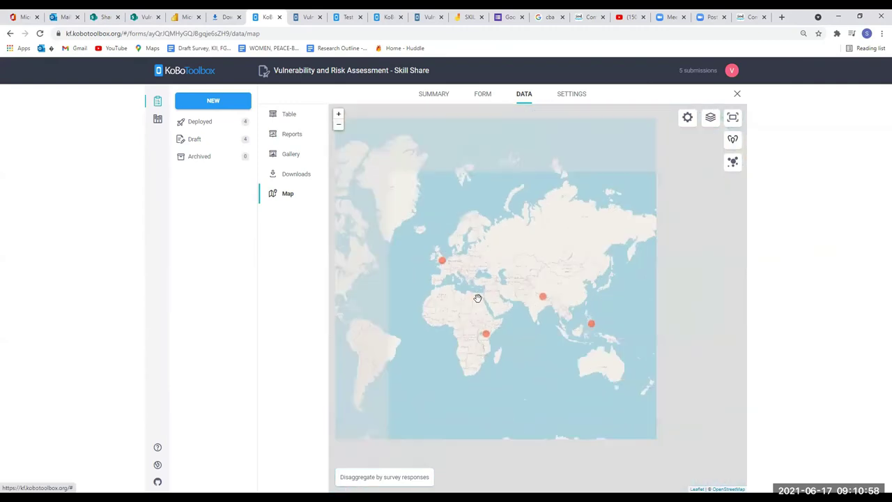
pyautogui.click(339, 116)
pyautogui.moveTo(495, 288); pyautogui.dragTo(527, 292)
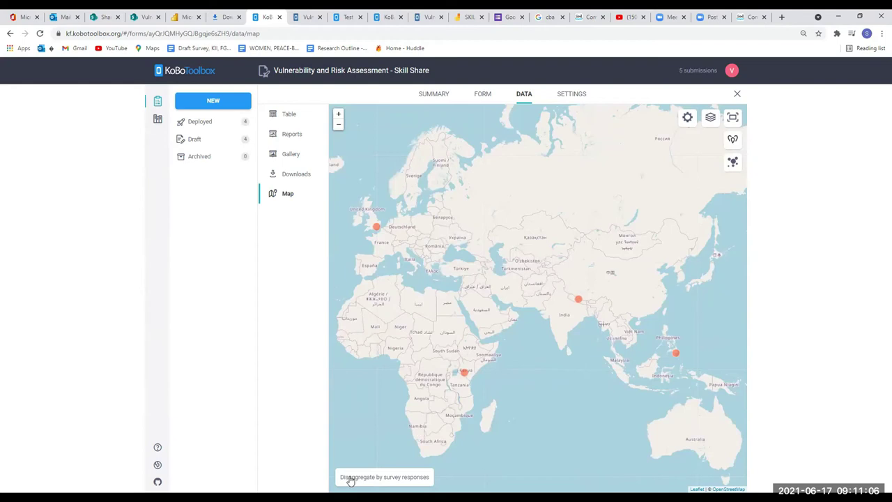
# - Disaggregate the map markers by the biggest climate risk question and view the points in Africa and across the whole world
pyautogui.click(373, 480)
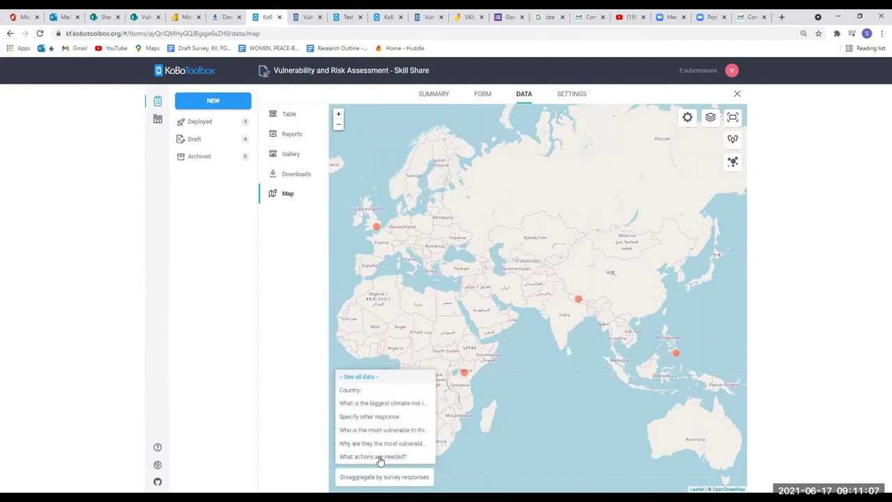
pyautogui.click(377, 402)
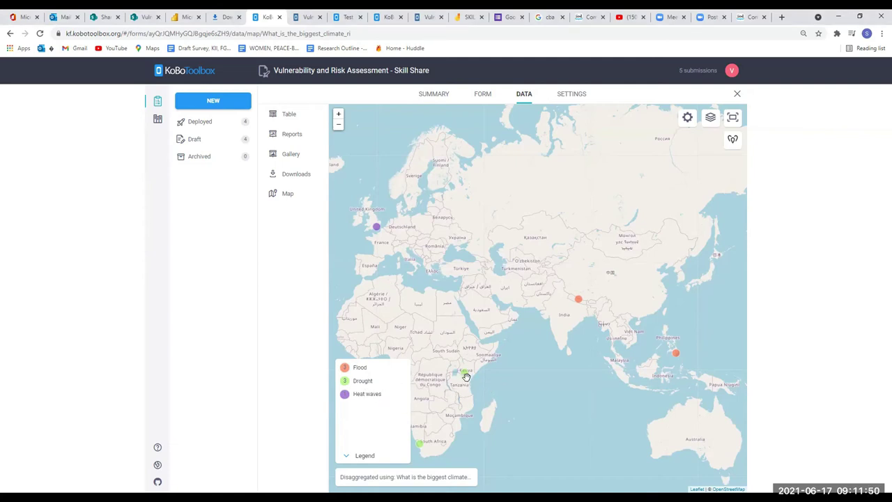
pyautogui.moveTo(454, 414); pyautogui.dragTo(496, 400)
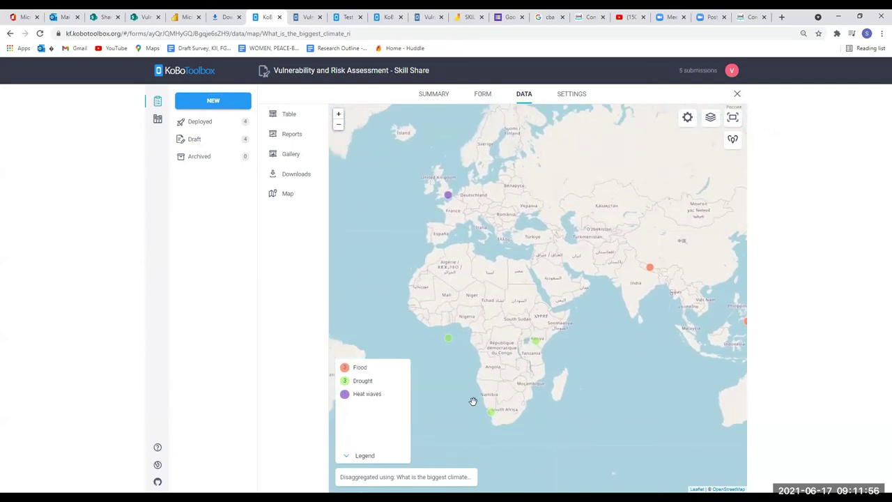
pyautogui.click(339, 114)
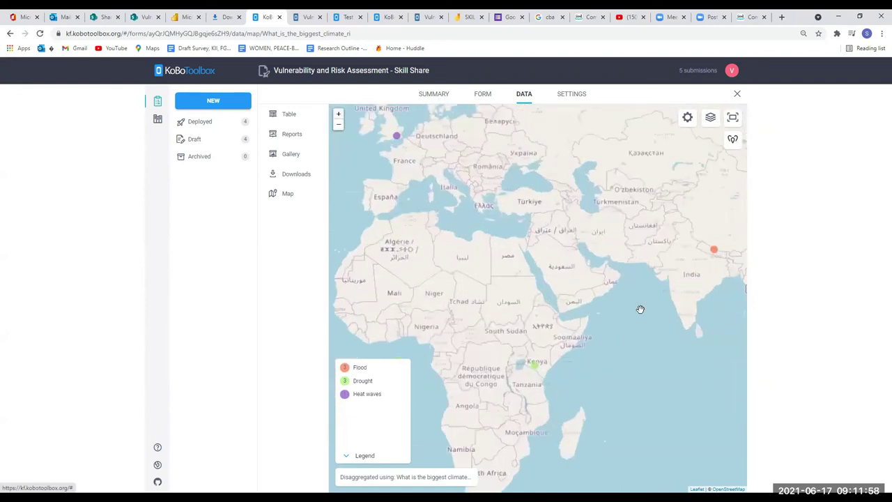
pyautogui.moveTo(550, 259); pyautogui.dragTo(527, 237)
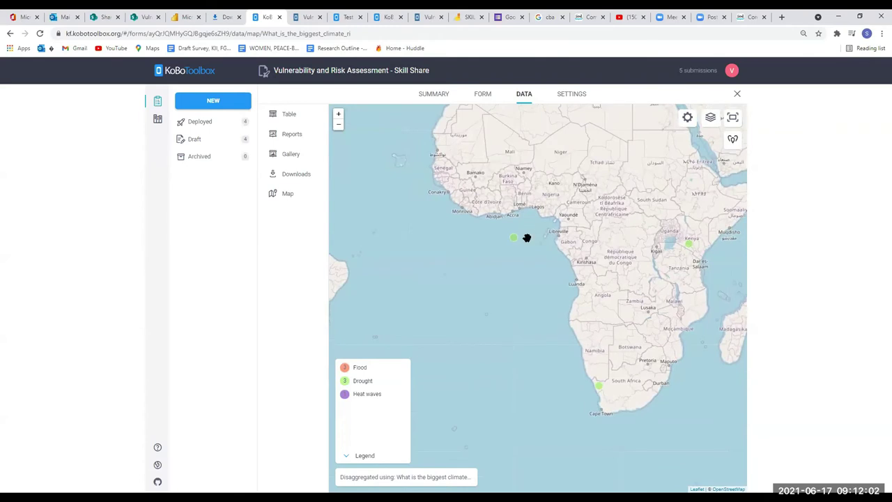
pyautogui.click(338, 125)
pyautogui.click(338, 126)
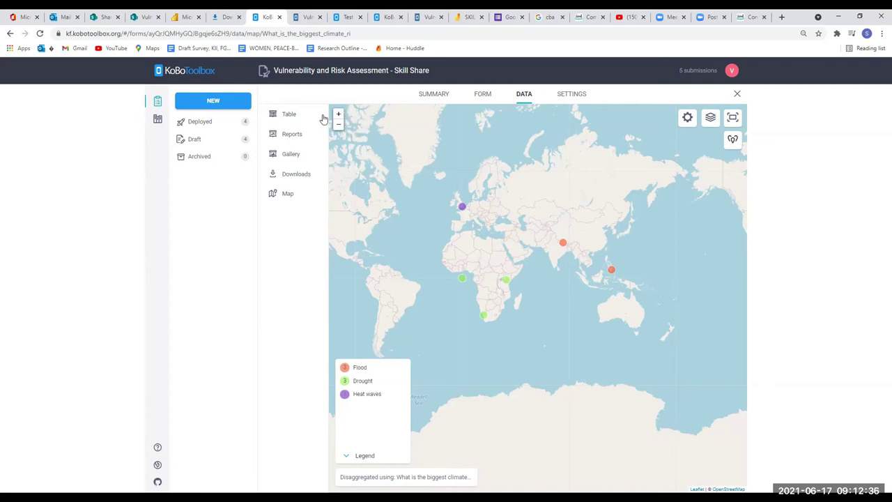
# - Compare the disaggregated data map with the Power BI Vulnerability and Risk Monitoring Dashboard, and select the dashboard's web address
pyautogui.click(194, 15)
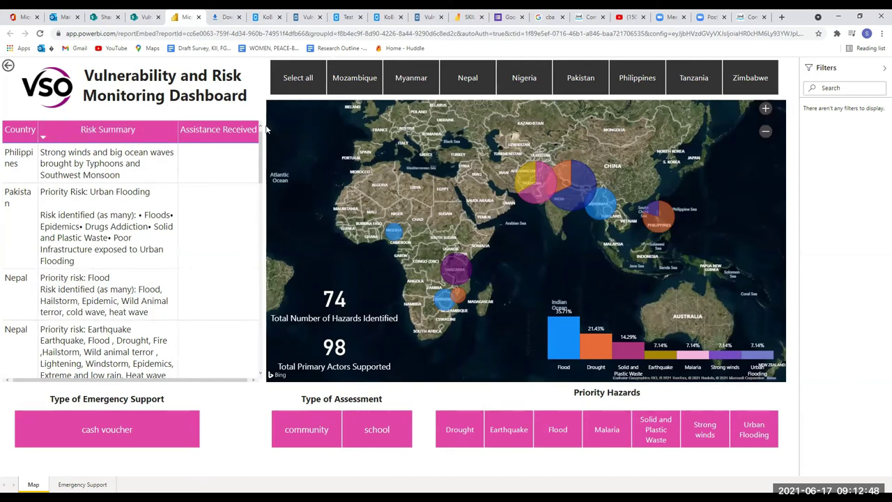
pyautogui.click(264, 16)
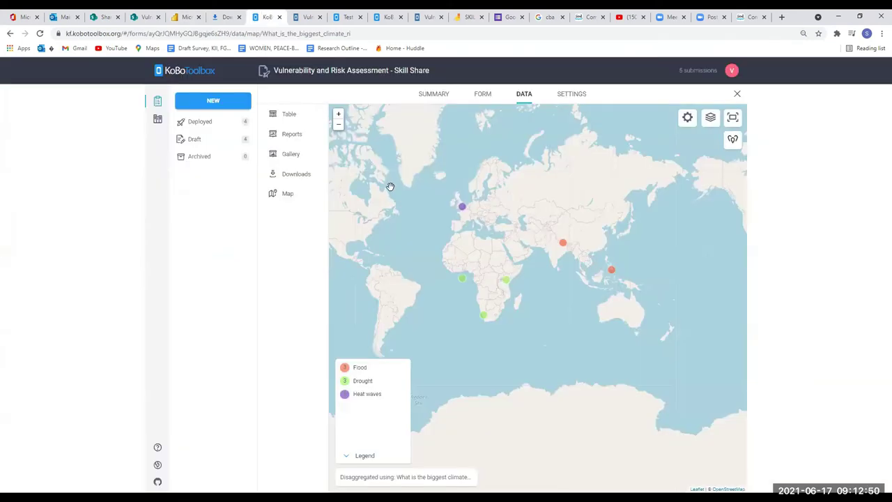
pyautogui.click(198, 12)
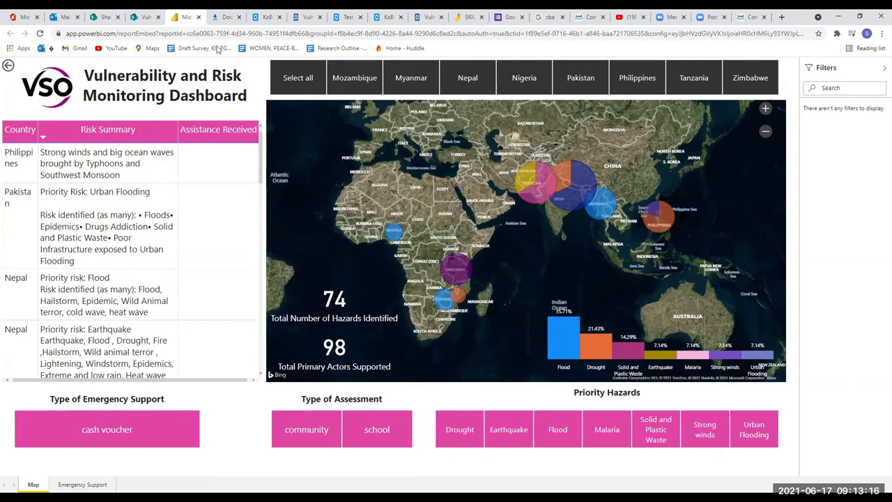
pyautogui.click(311, 17)
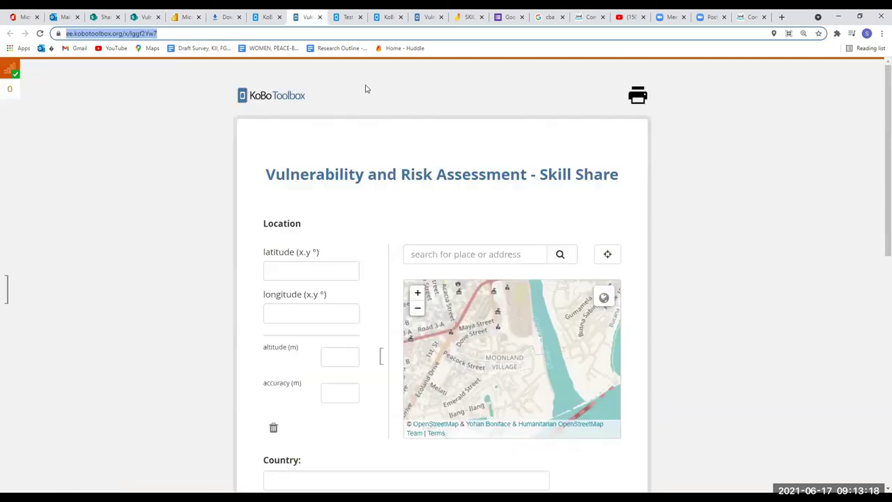
pyautogui.click(264, 13)
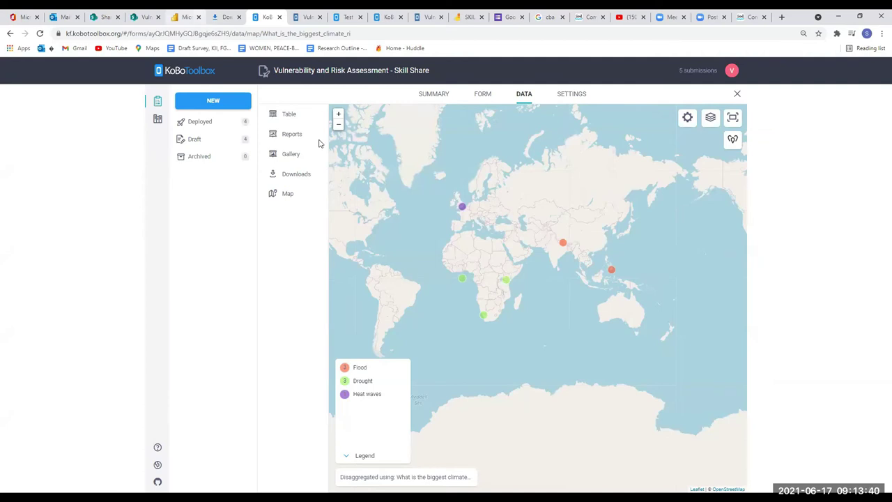
pyautogui.hotkey('ctrl', '5')
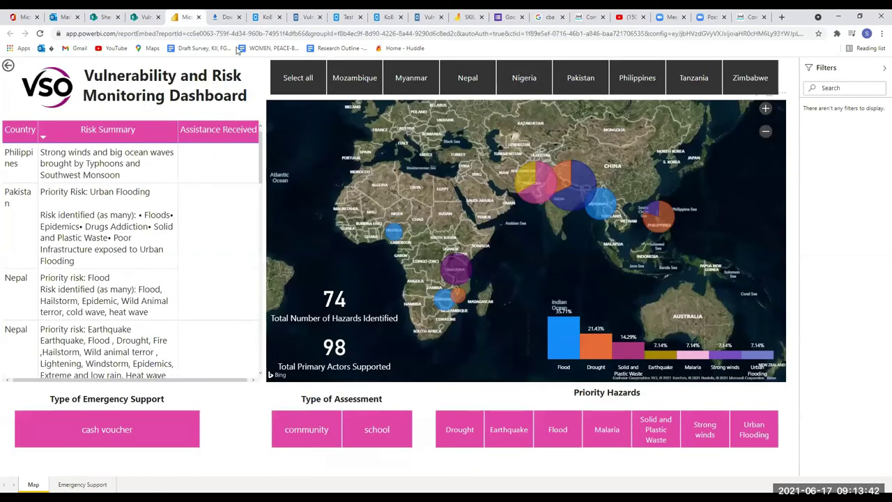
pyautogui.click(135, 35)
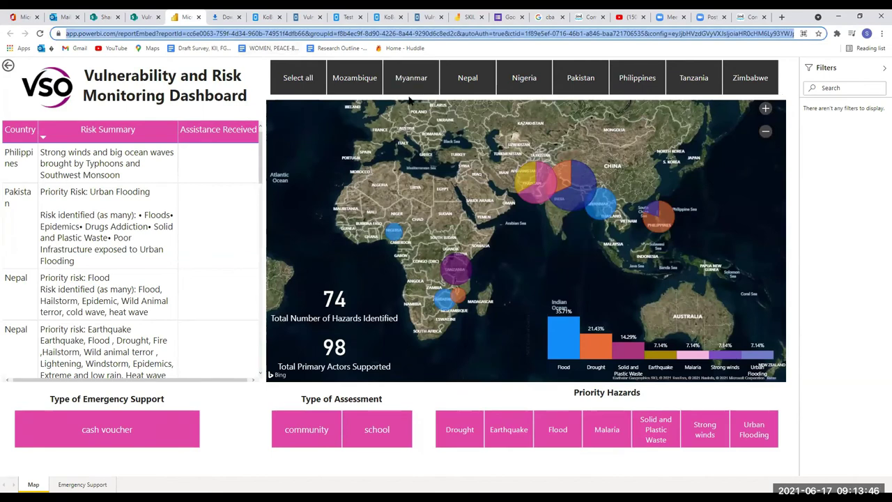
# - Return to the Vulnerability and Risk Assessment - Skill Share data map and reload it to show the latest submissions
pyautogui.click(308, 17)
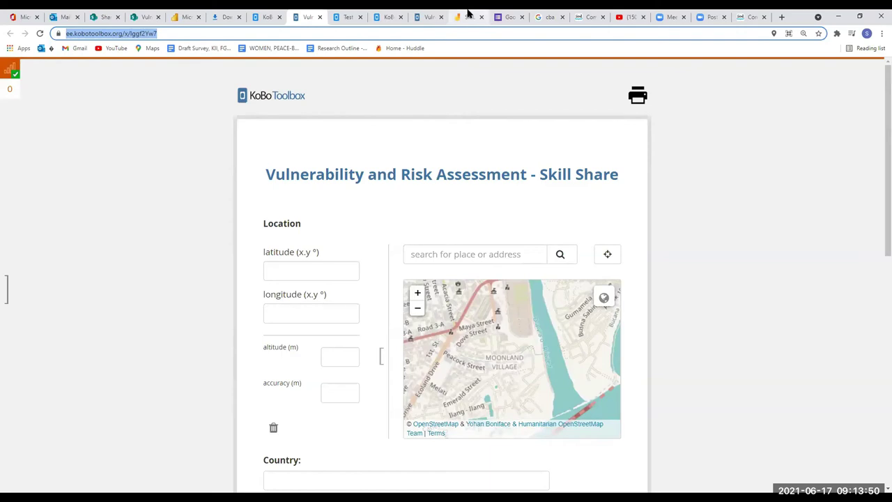
pyautogui.hotkey('ctrl', 'Tab')
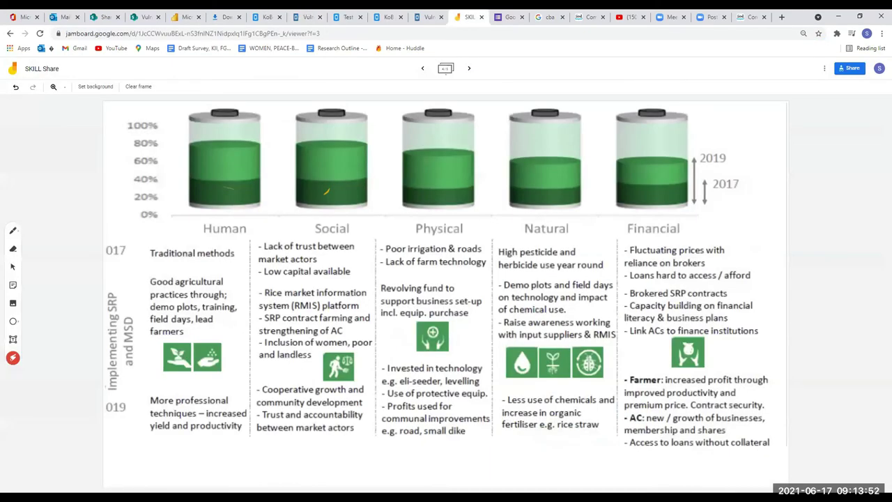
pyautogui.hotkey('ctrl', 'shift', 'Tab')
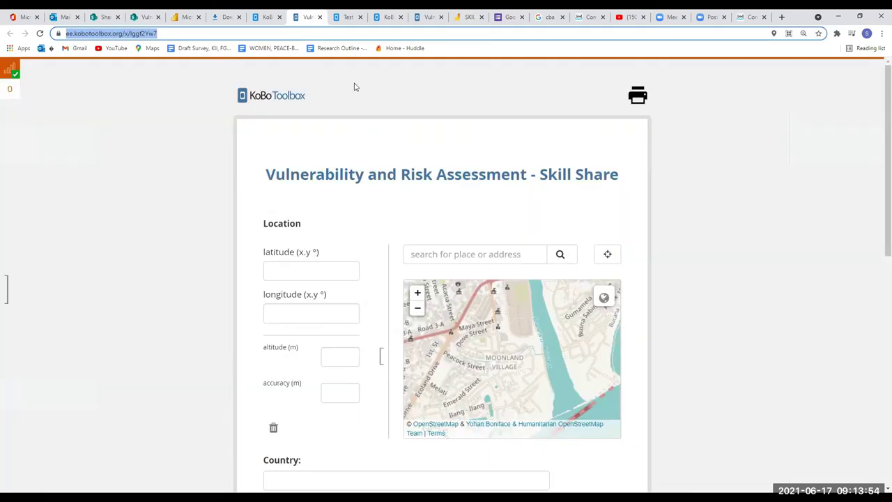
pyautogui.click(272, 14)
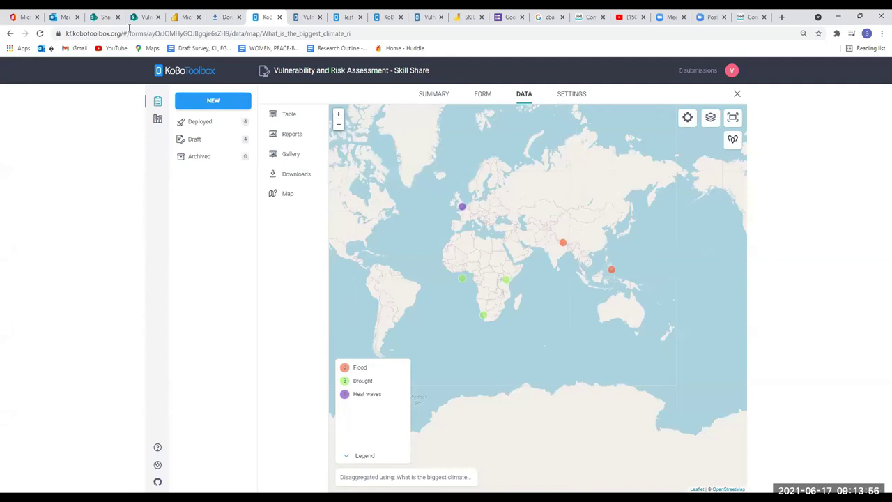
pyautogui.click(40, 33)
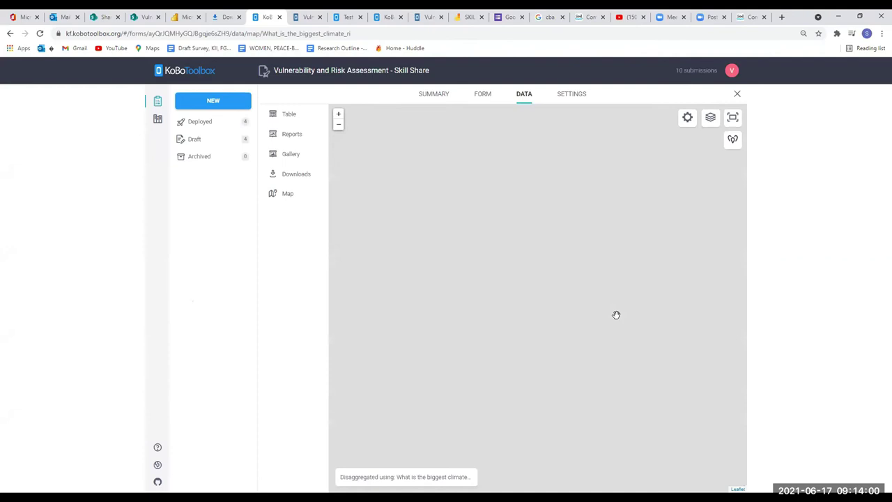
pyautogui.moveTo(589, 322); pyautogui.dragTo(537, 326)
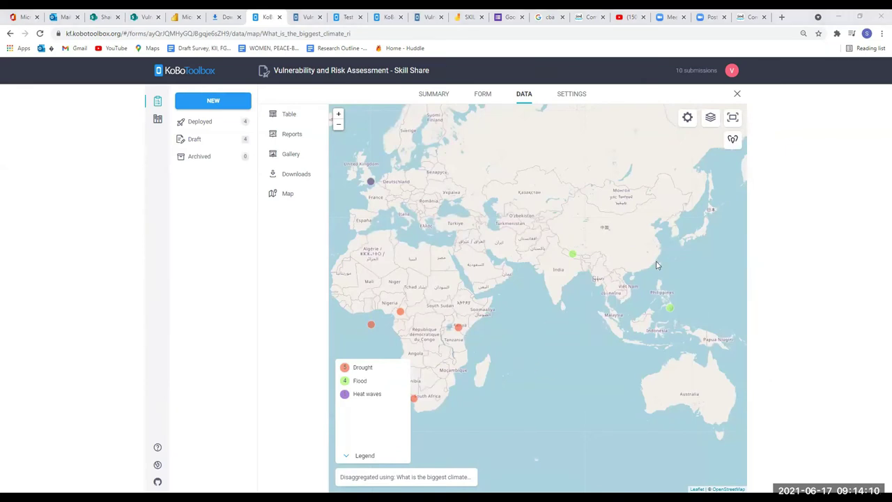
# - Examine the map's legend and disaggregation options, keeping the markers grouped by the biggest climate risk question
pyautogui.click(366, 478)
pyautogui.click(366, 477)
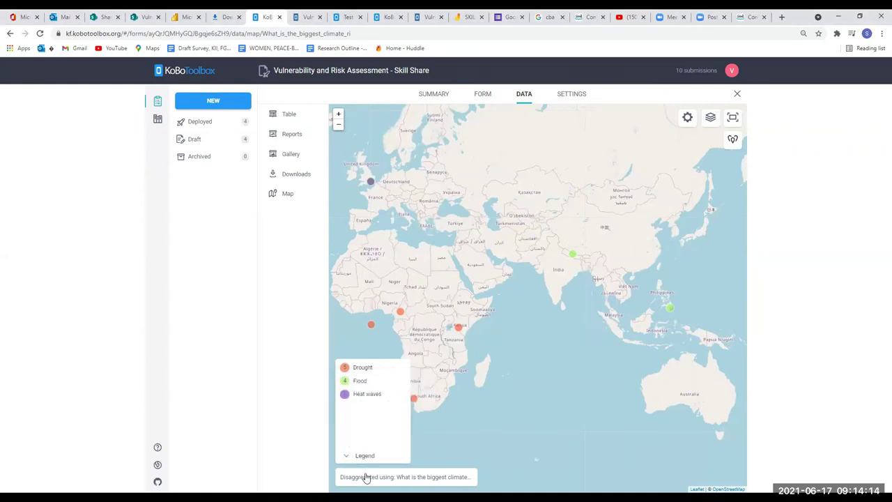
pyautogui.click(359, 457)
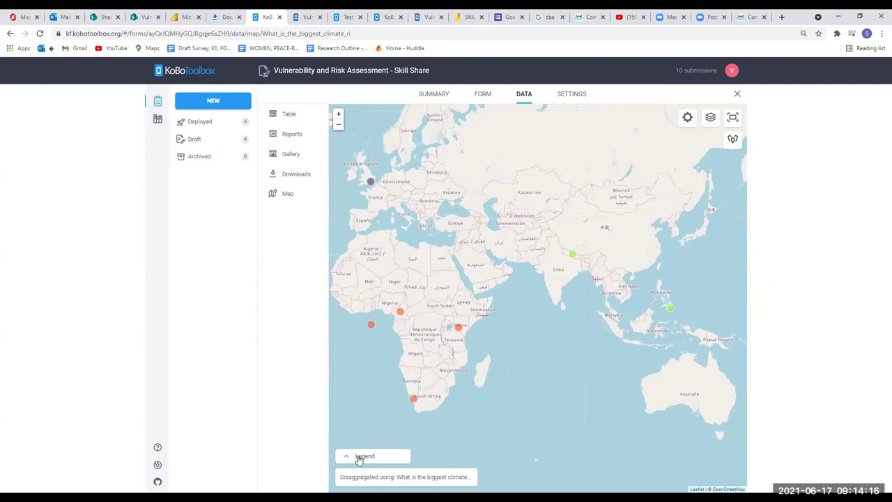
pyautogui.click(360, 457)
pyautogui.click(360, 458)
pyautogui.click(374, 479)
pyautogui.click(371, 404)
pyautogui.click(379, 458)
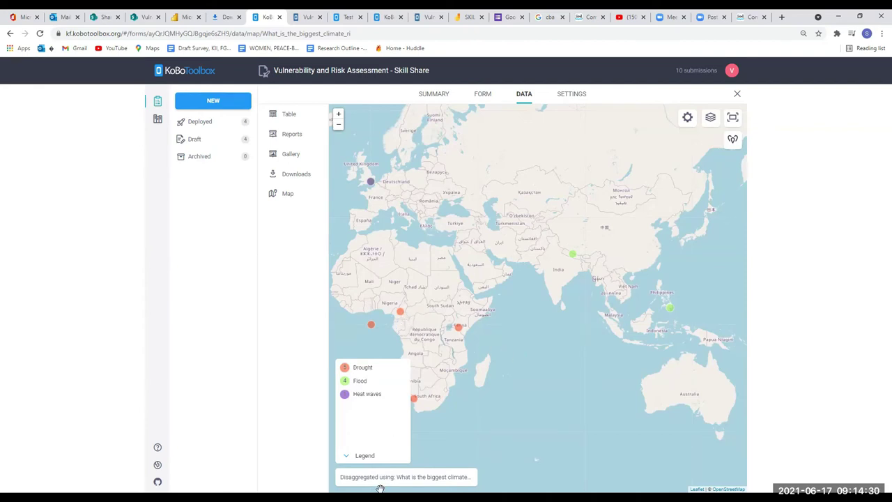
pyautogui.moveTo(518, 380); pyautogui.dragTo(532, 372)
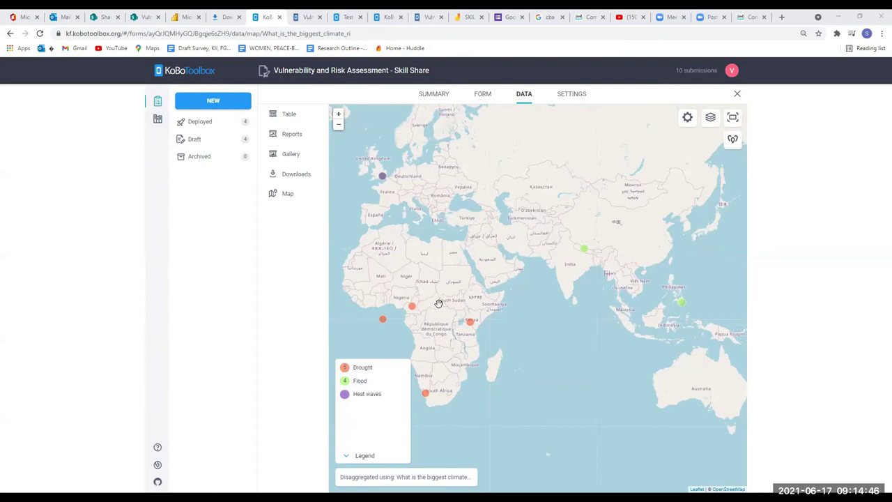
# - Open the submission record of the drought marker in the sea off West Africa and open that record's form for editing
pyautogui.click(390, 307)
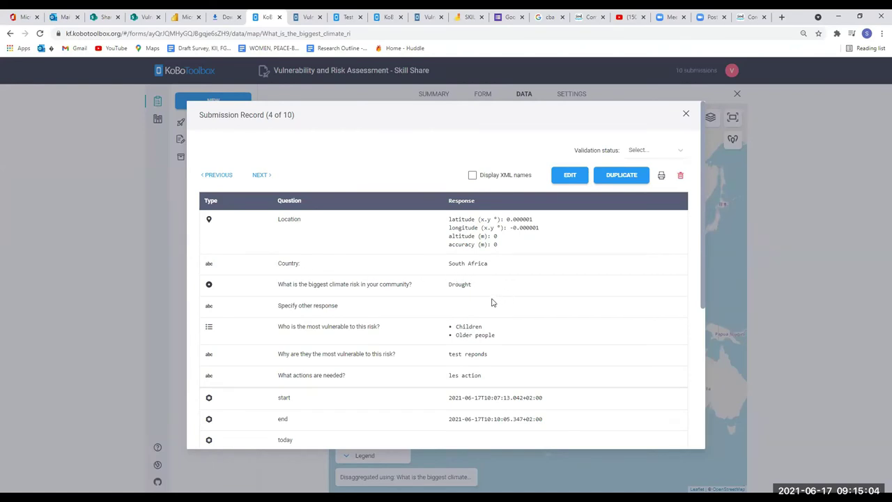
pyautogui.moveTo(456, 286); pyautogui.dragTo(480, 300)
pyautogui.click(279, 223)
pyautogui.click(569, 177)
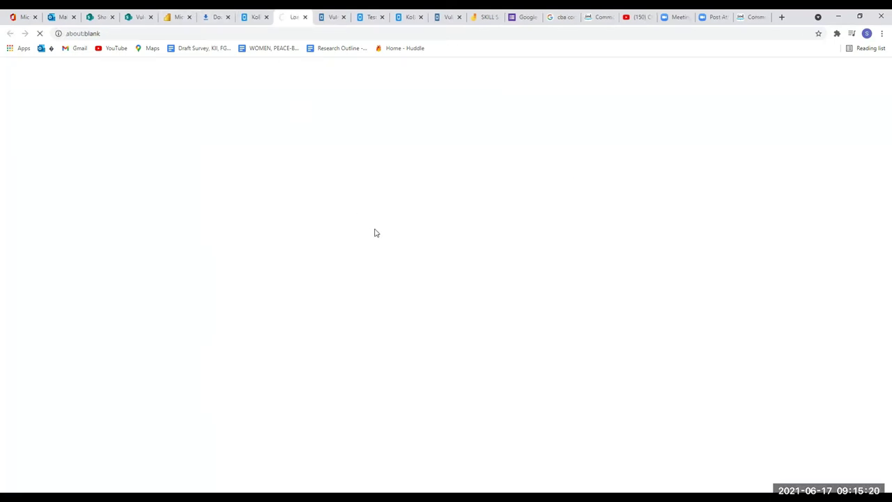
pyautogui.click(258, 15)
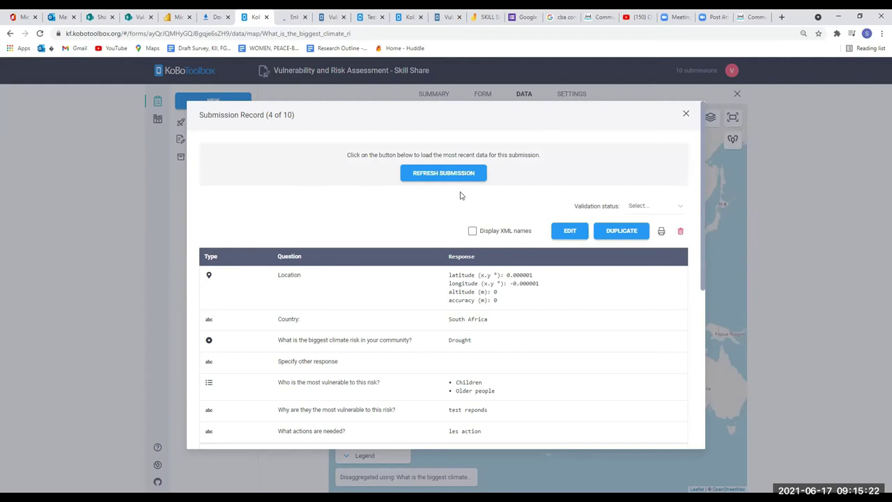
pyautogui.click(292, 16)
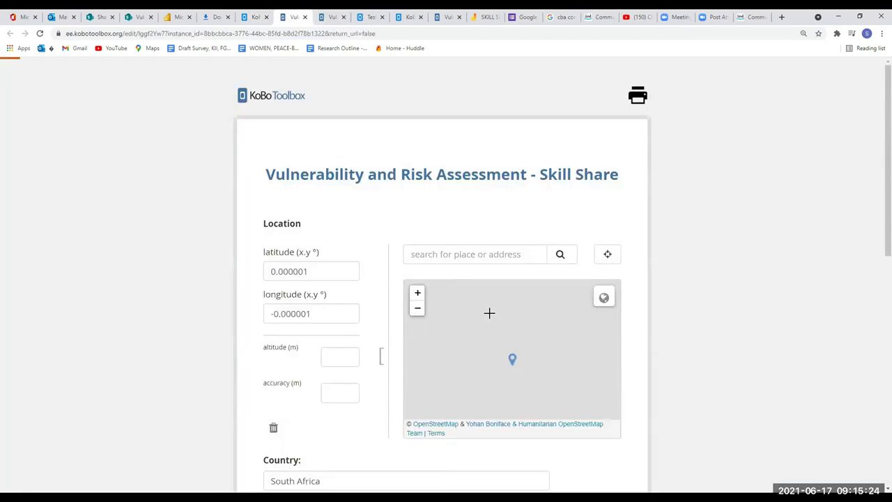
# - Relocate the submission's map marker to the Abuja area in Nigeria, at latitude 9.015302 and longitude 7.299545
pyautogui.scroll(-3, 518, 358)
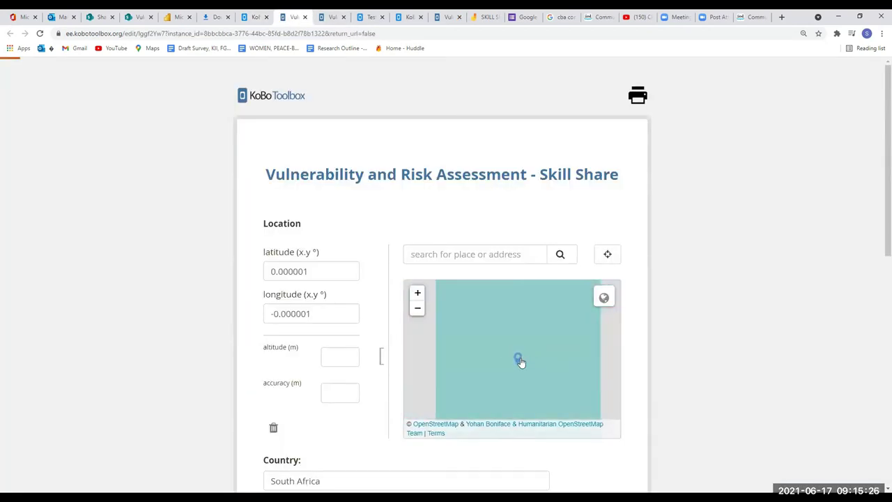
pyautogui.scroll(-3, 520, 361)
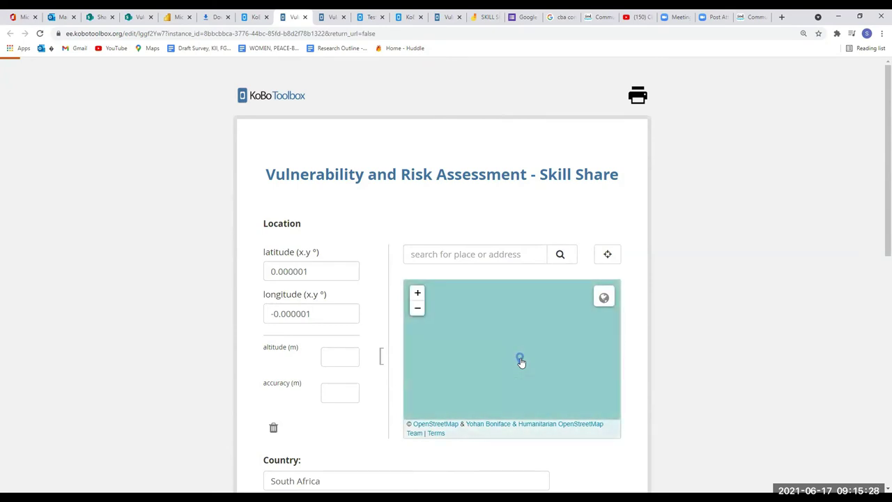
pyautogui.scroll(-3, 520, 361)
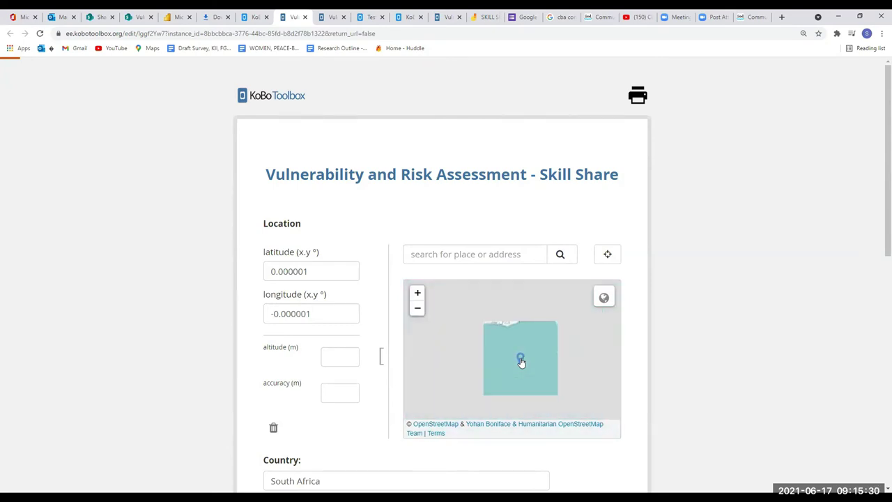
pyautogui.moveTo(520, 357); pyautogui.dragTo(569, 301)
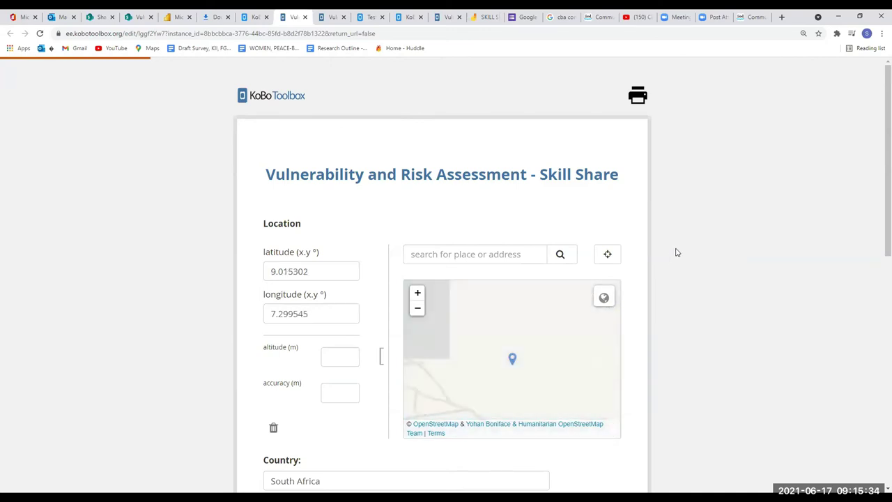
pyautogui.scroll(-3, 541, 350)
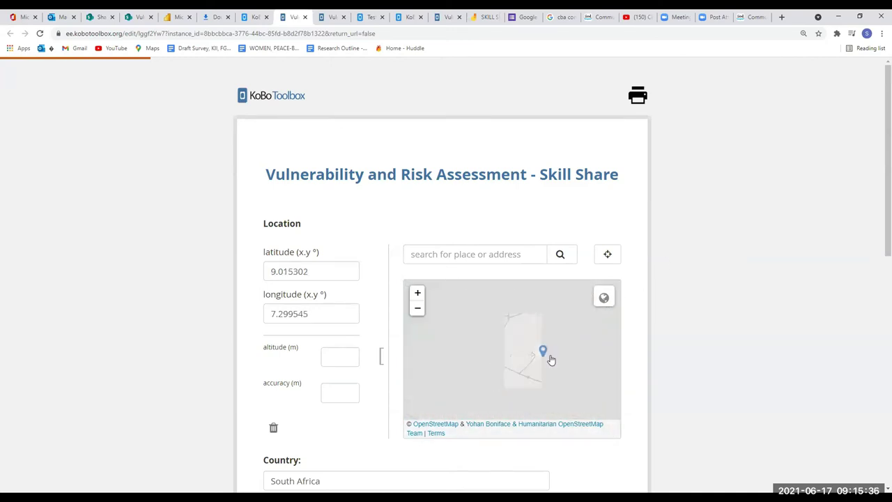
pyautogui.scroll(-3, 555, 375)
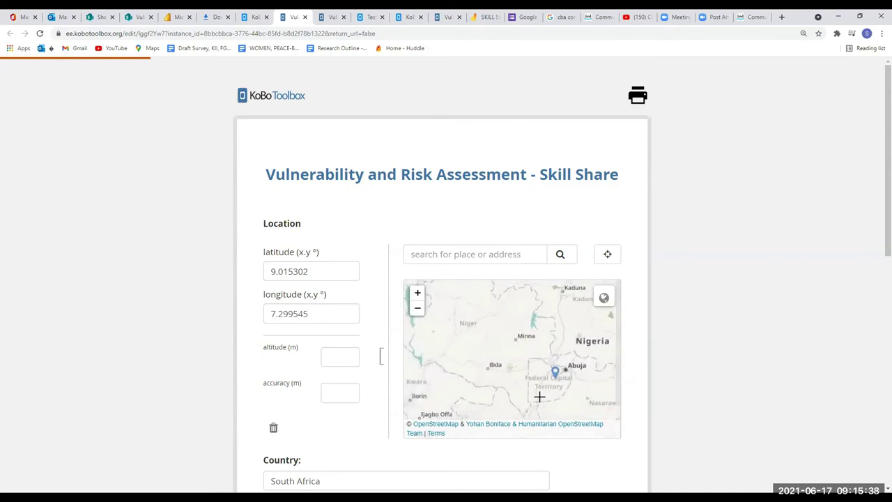
pyautogui.scroll(-2, 519, 376)
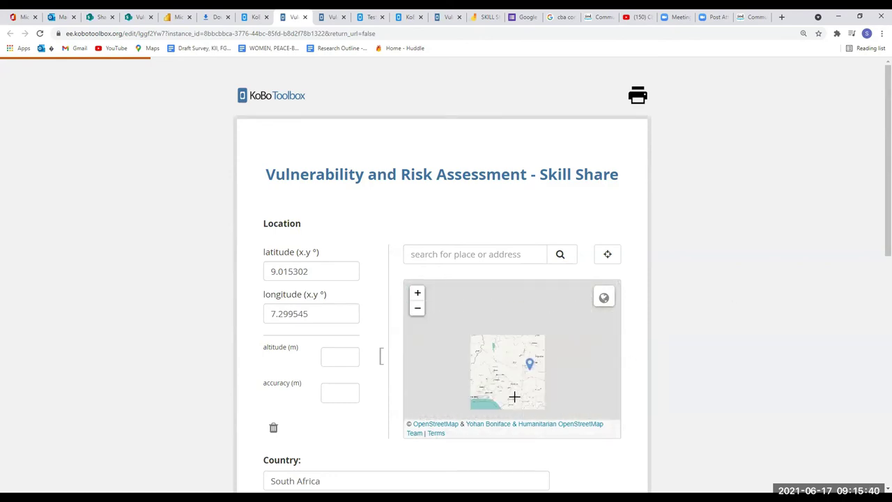
pyautogui.scroll(-8, 876, 104)
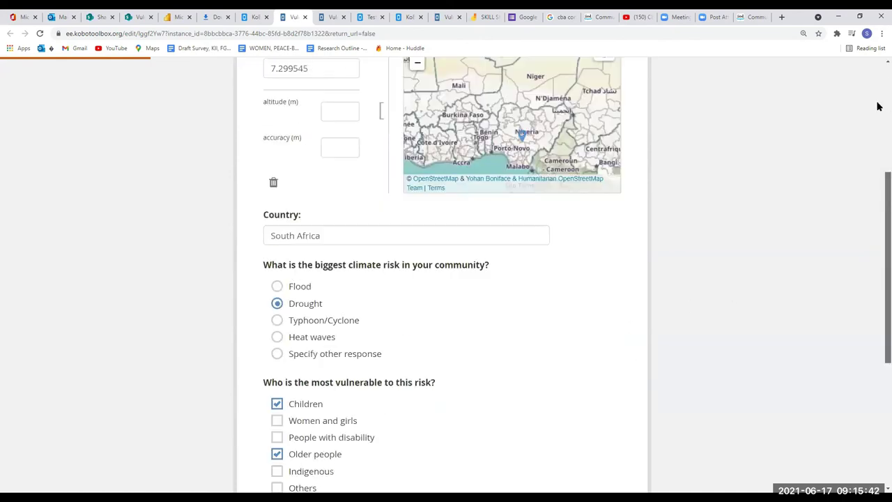
# - Submit the edited submission and return to the Vulnerability and Risk Assessment - Skill Share project
pyautogui.click(438, 396)
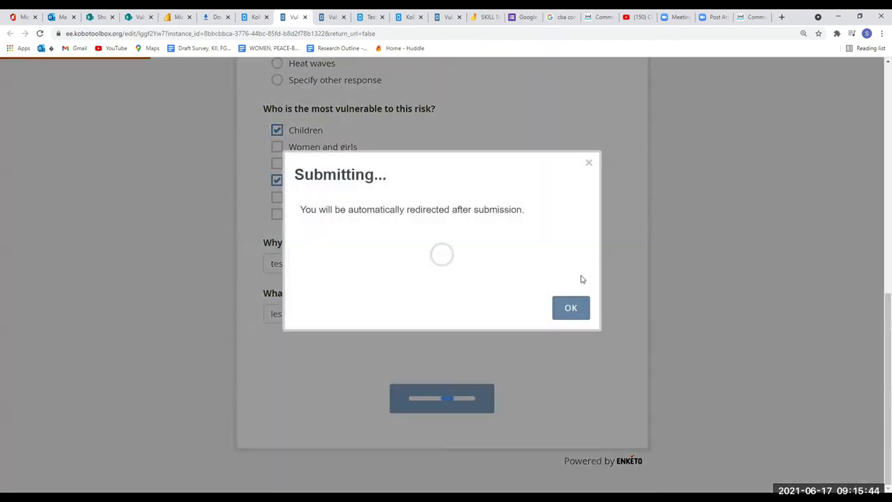
pyautogui.click(573, 256)
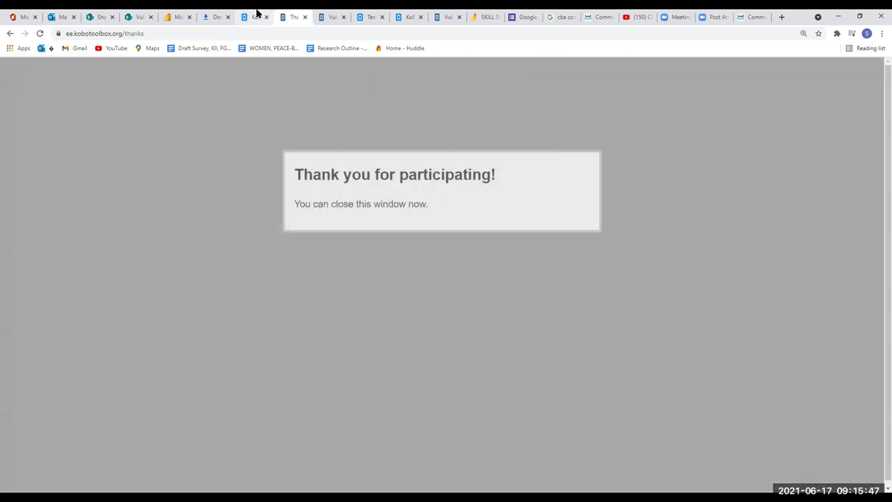
pyautogui.click(256, 14)
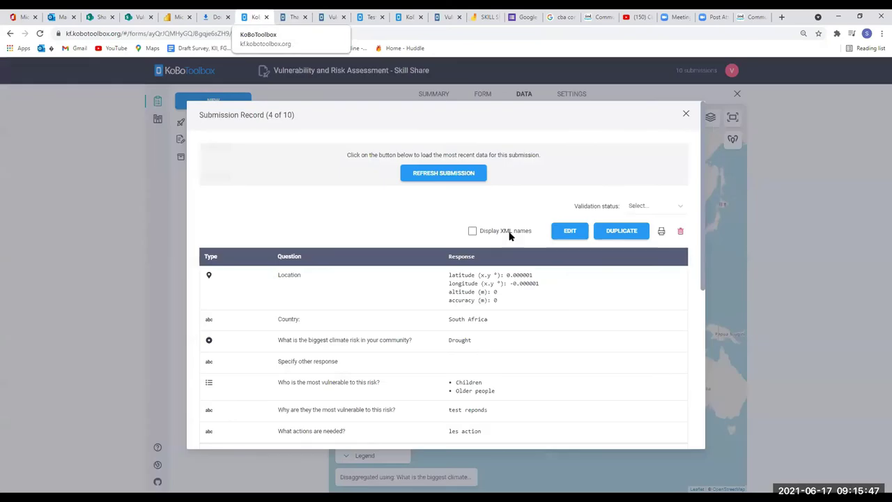
# - Close the open submission record and reload the data map to refresh the marker locations
pyautogui.click(685, 117)
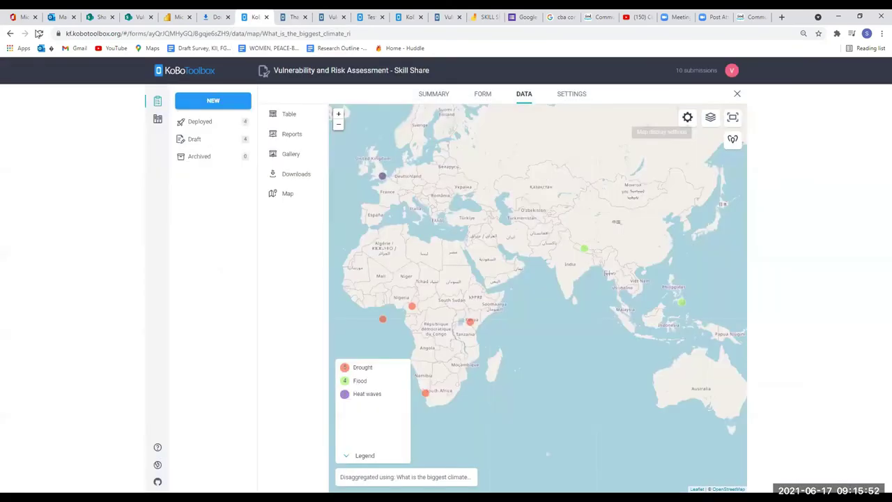
pyautogui.click(40, 33)
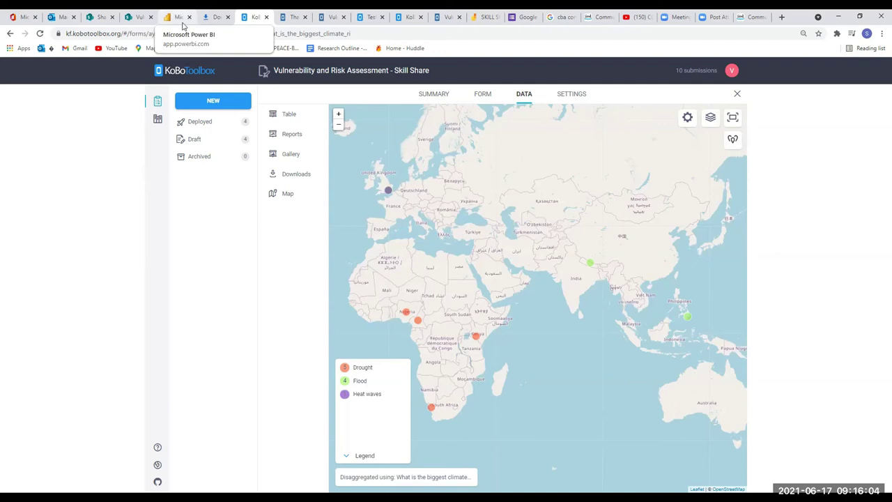
pyautogui.click(40, 33)
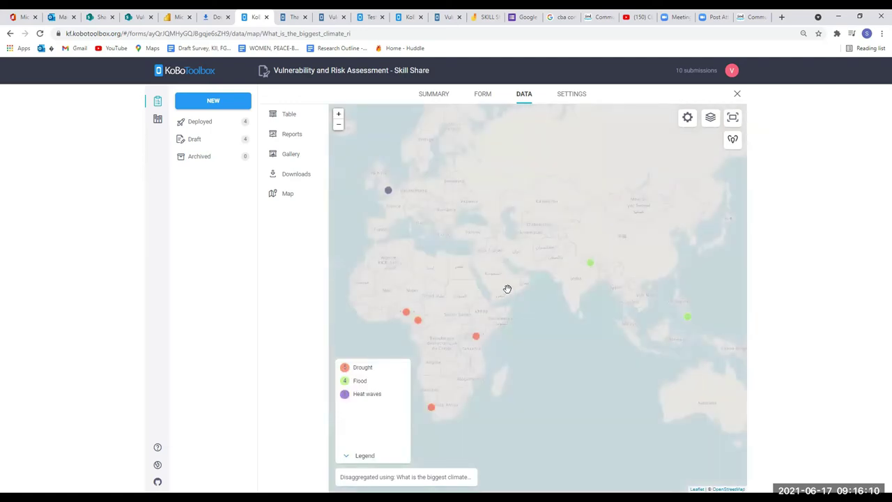
# - Show the map full screen and review the submission record of the heat waves marker near London, including stepping between neighbouring records
pyautogui.click(733, 117)
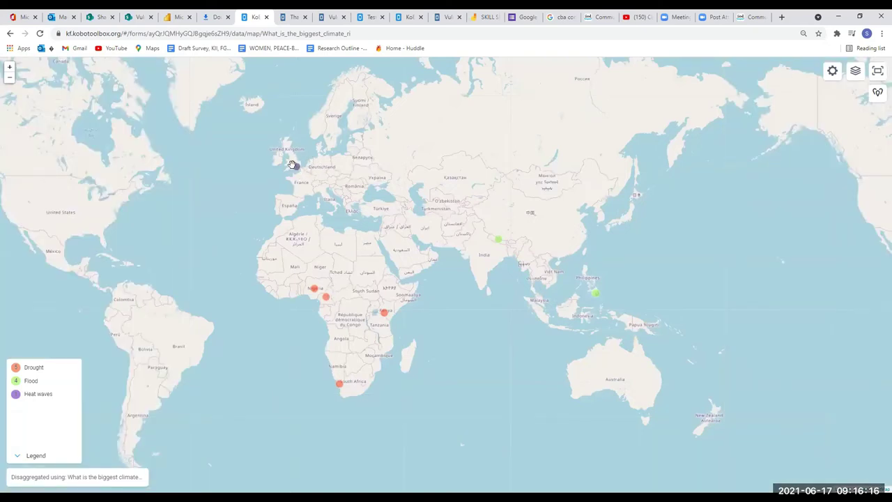
pyautogui.click(12, 70)
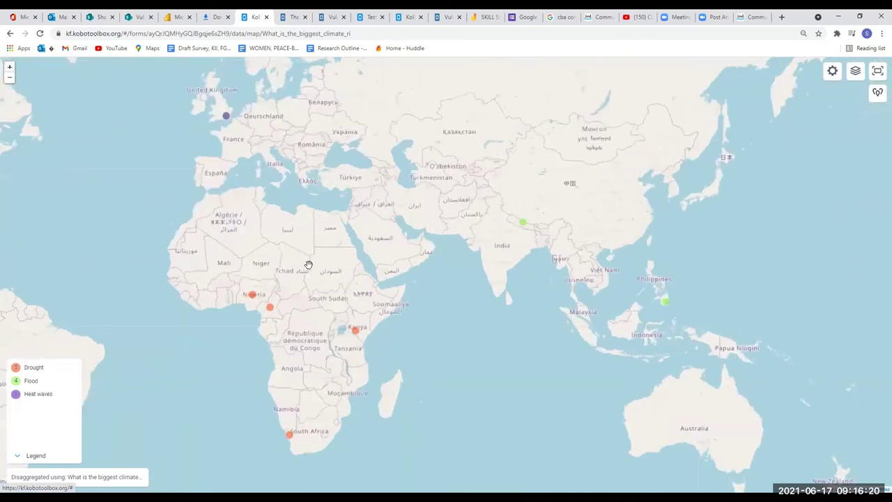
pyautogui.press('+')
pyautogui.moveTo(316, 264); pyautogui.dragTo(484, 464)
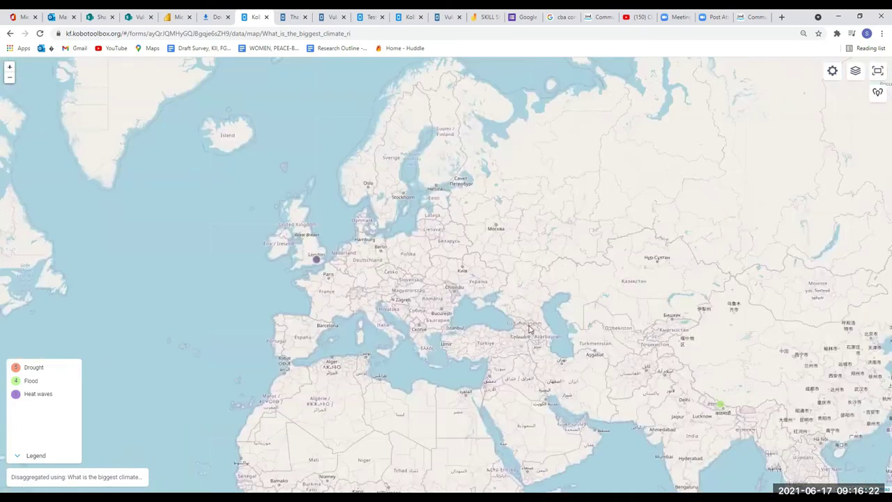
pyautogui.click(317, 259)
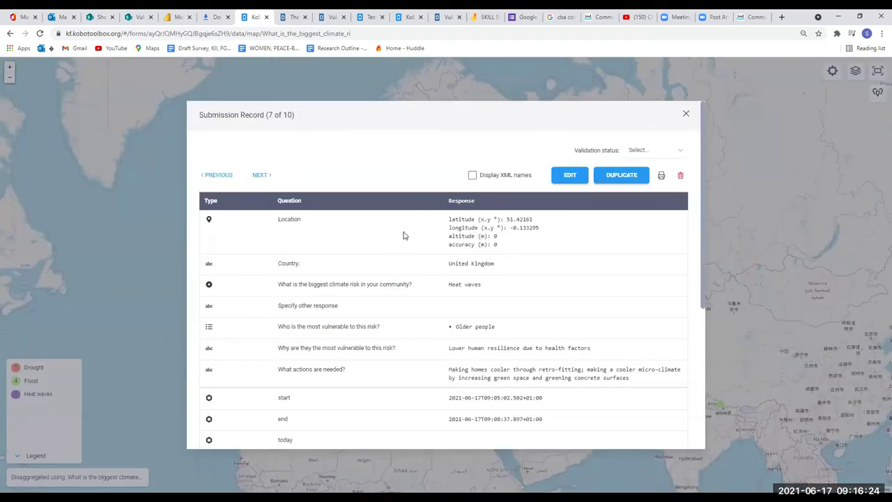
pyautogui.click(258, 175)
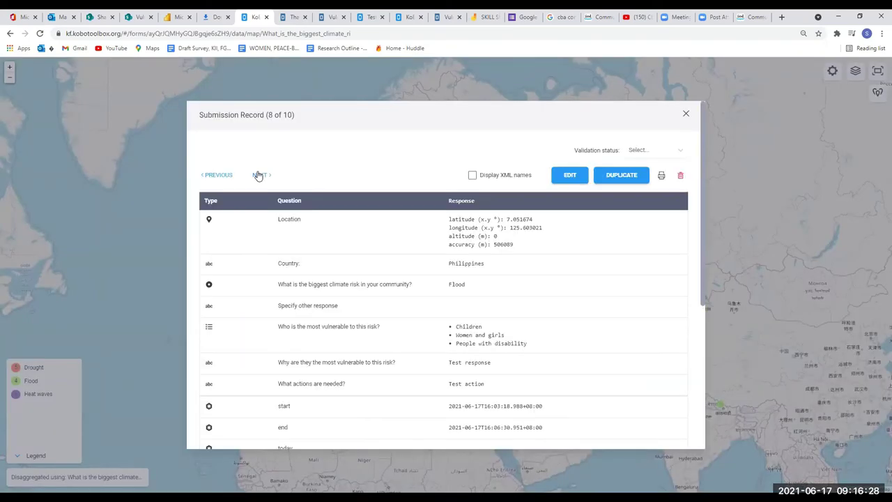
pyautogui.click(226, 176)
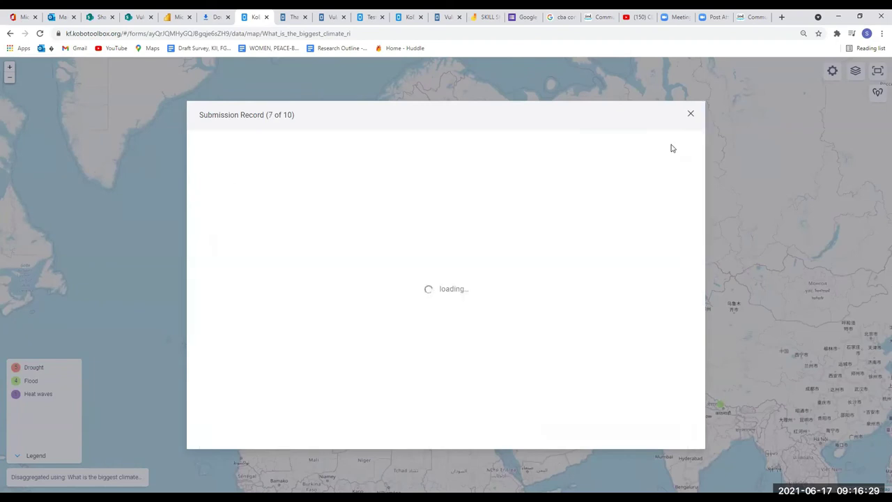
pyautogui.click(685, 110)
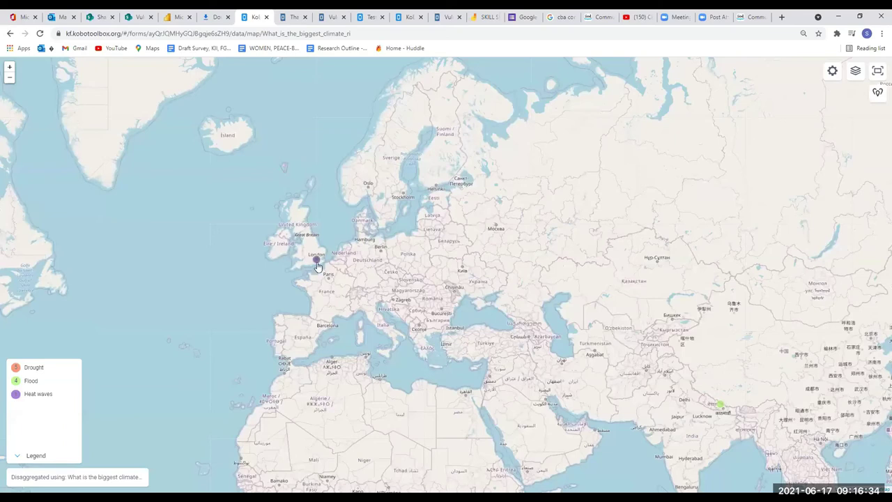
# - Examine the London area of the map at closer range to distinguish the overlapping submission markers
pyautogui.click(10, 70)
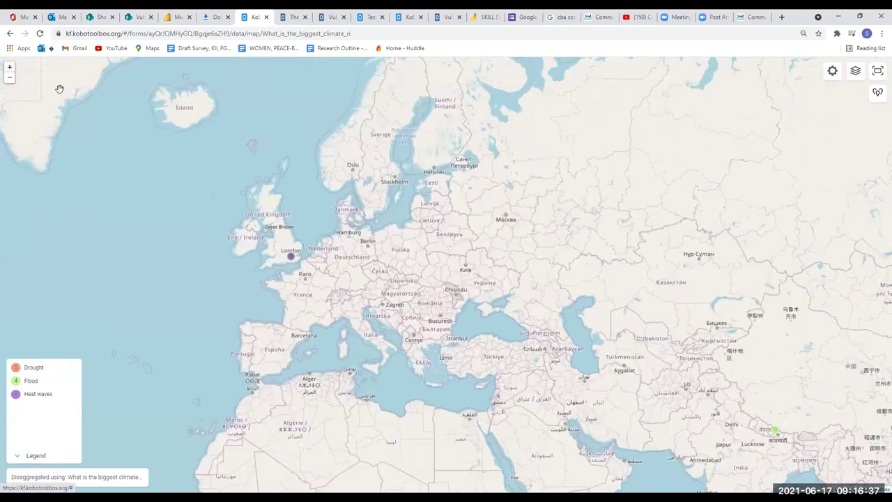
pyautogui.click(10, 67)
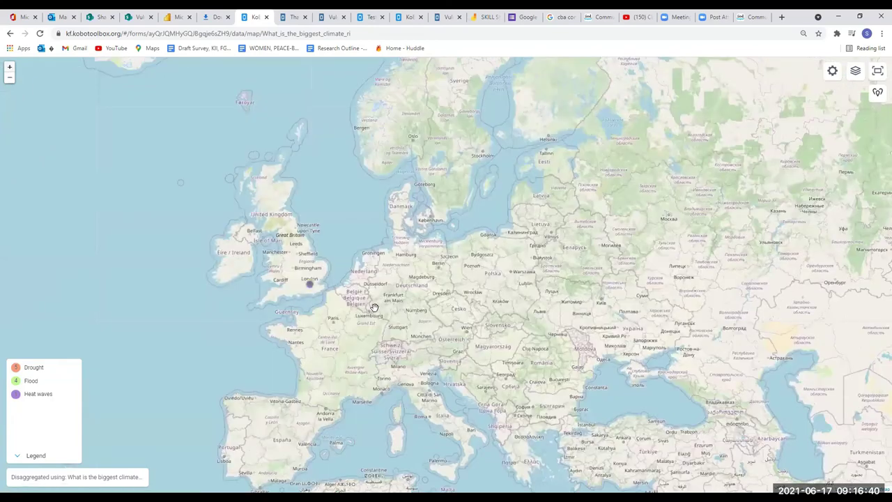
pyautogui.press('+')
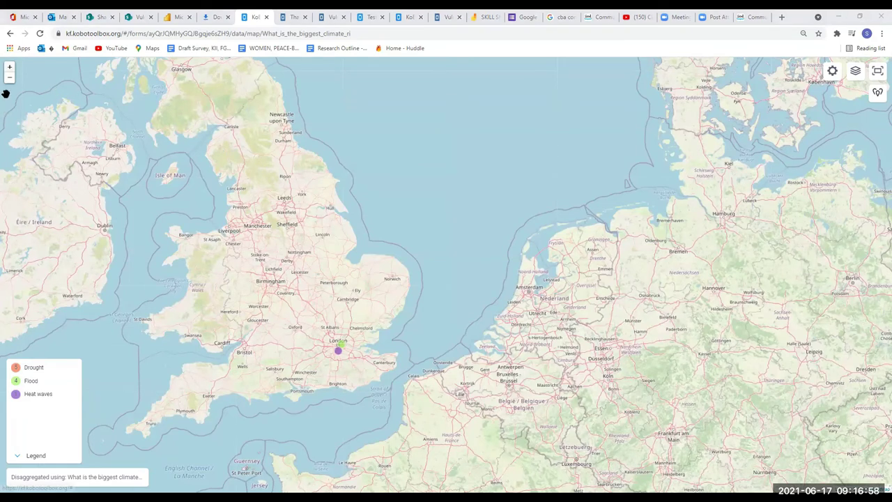
pyautogui.click(9, 68)
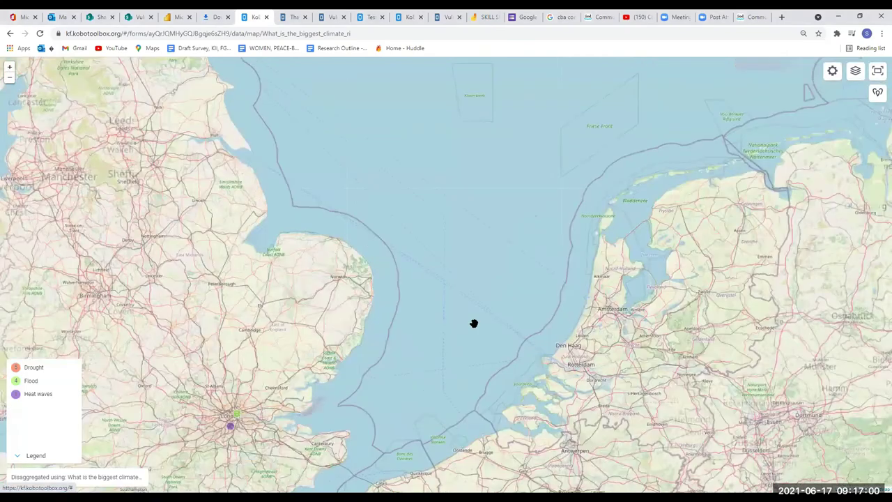